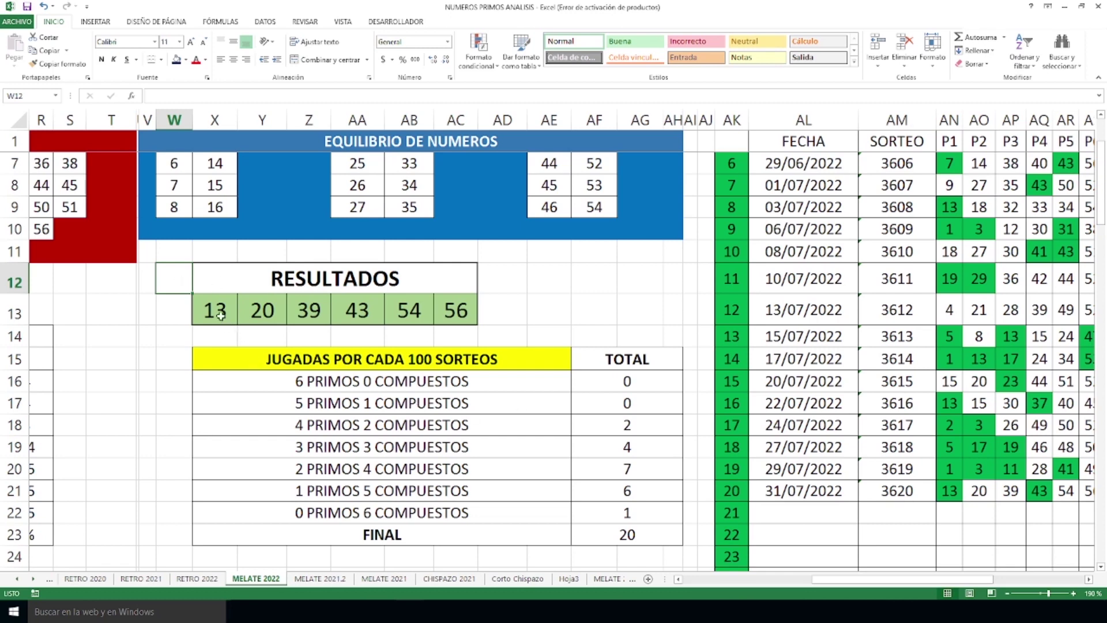
Go through the six winning numbers in the RESULTADOS table one by one
click(221, 315)
click(264, 314)
click(311, 311)
click(357, 314)
click(414, 313)
click(457, 314)
Check the highlighted prime numbers of draw 3620 and its mark in the 2p/4c column of the draw history
drag(824, 578, 910, 573)
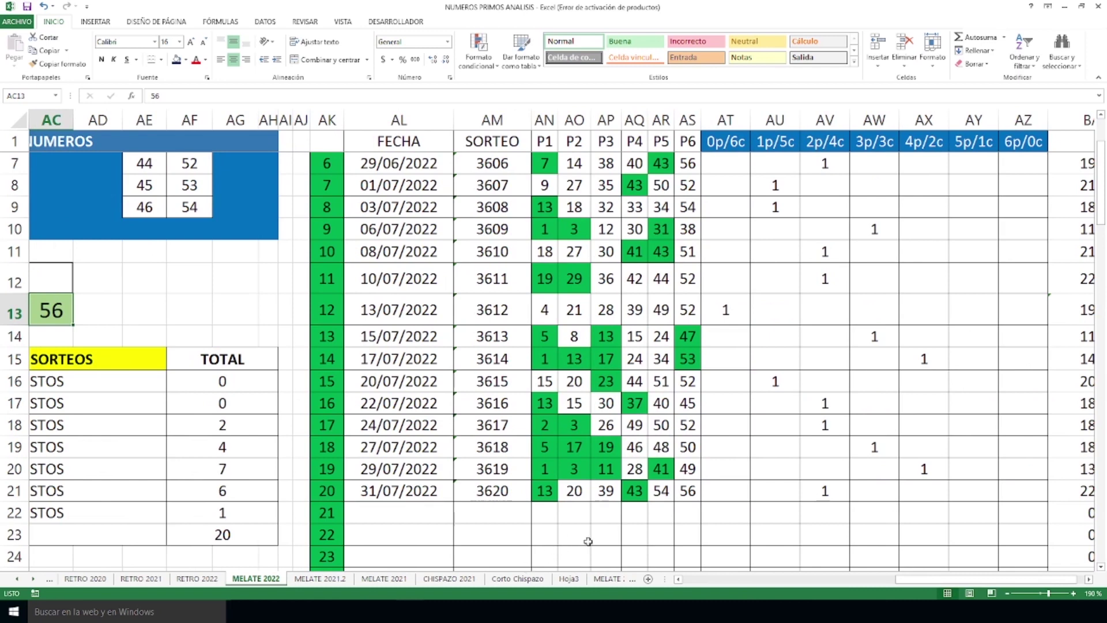
click(546, 494)
click(638, 497)
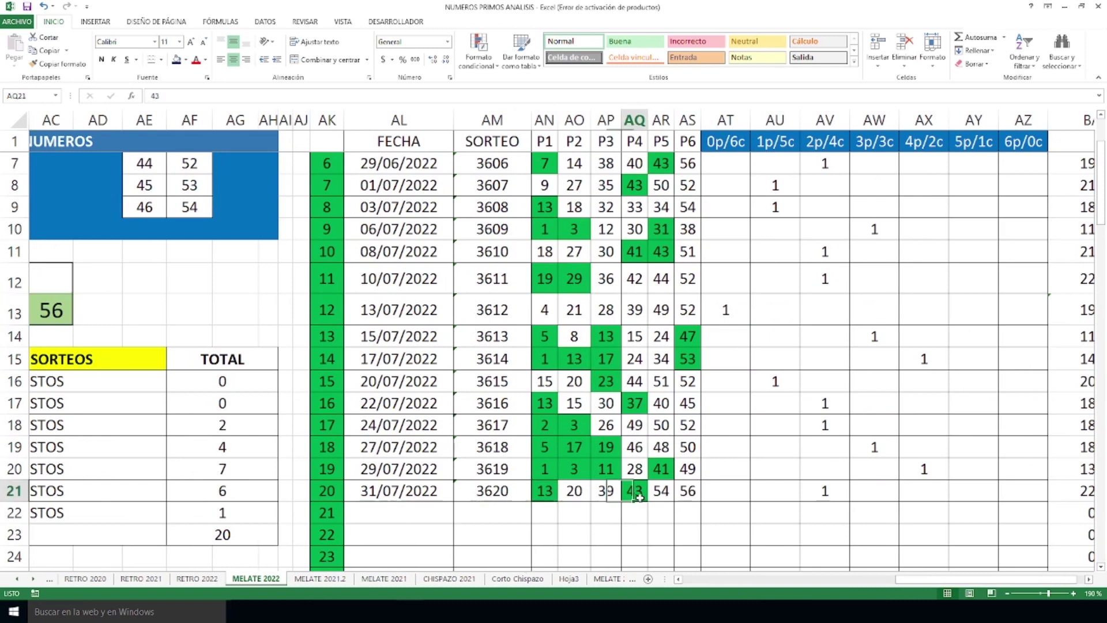
click(823, 487)
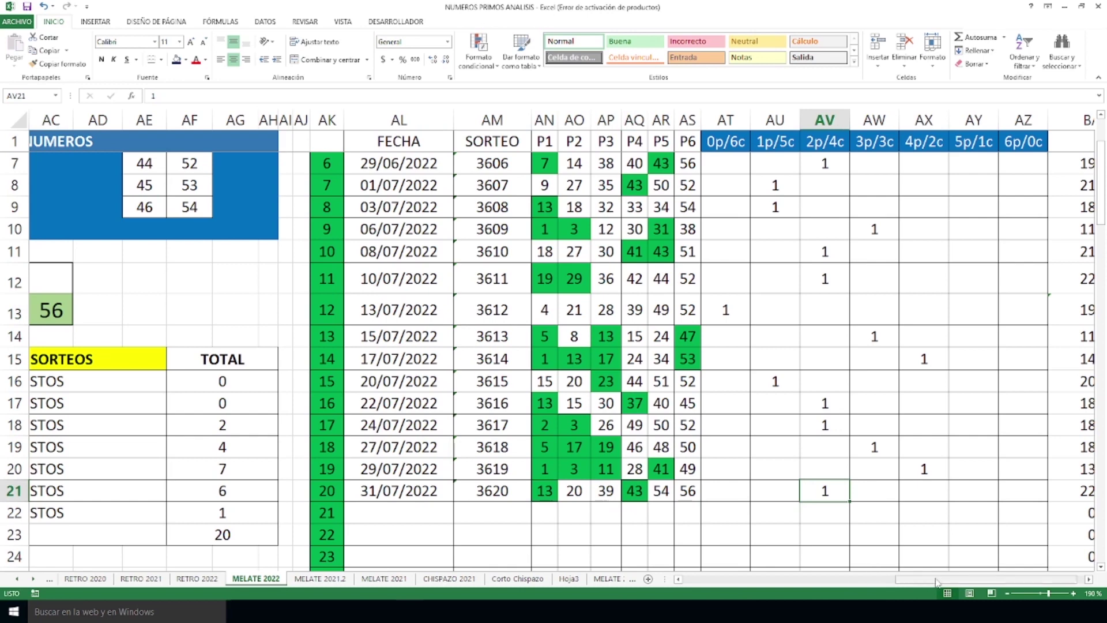
Compare the percentage and the total per 100 draws in the 2 PRIMOS 4 COMPUESTOS row
drag(935, 582, 813, 582)
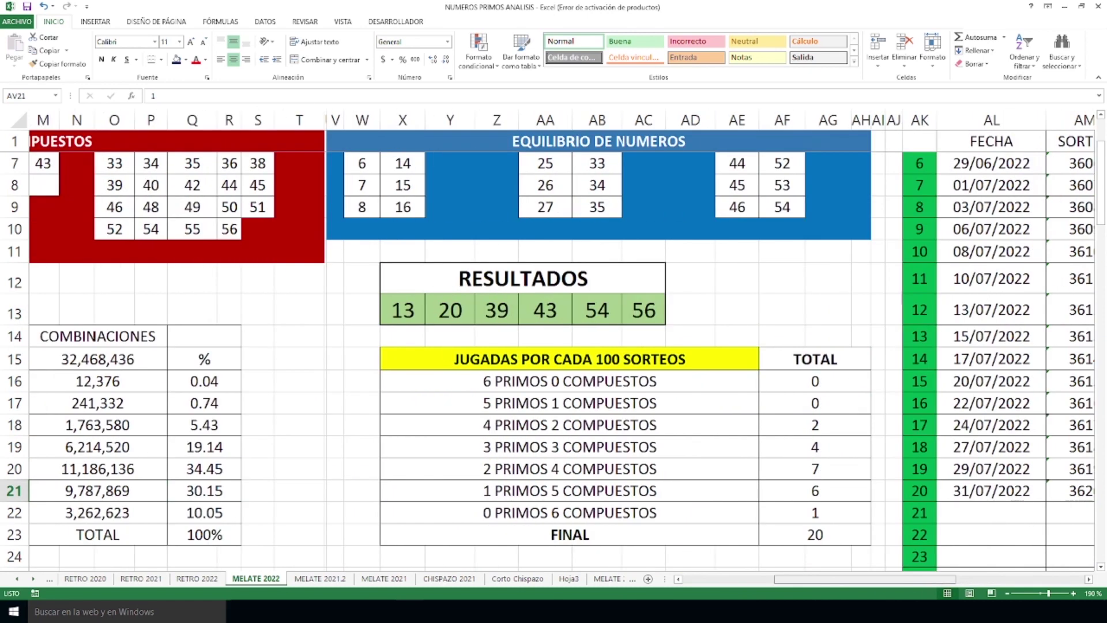
drag(716, 470, 852, 468)
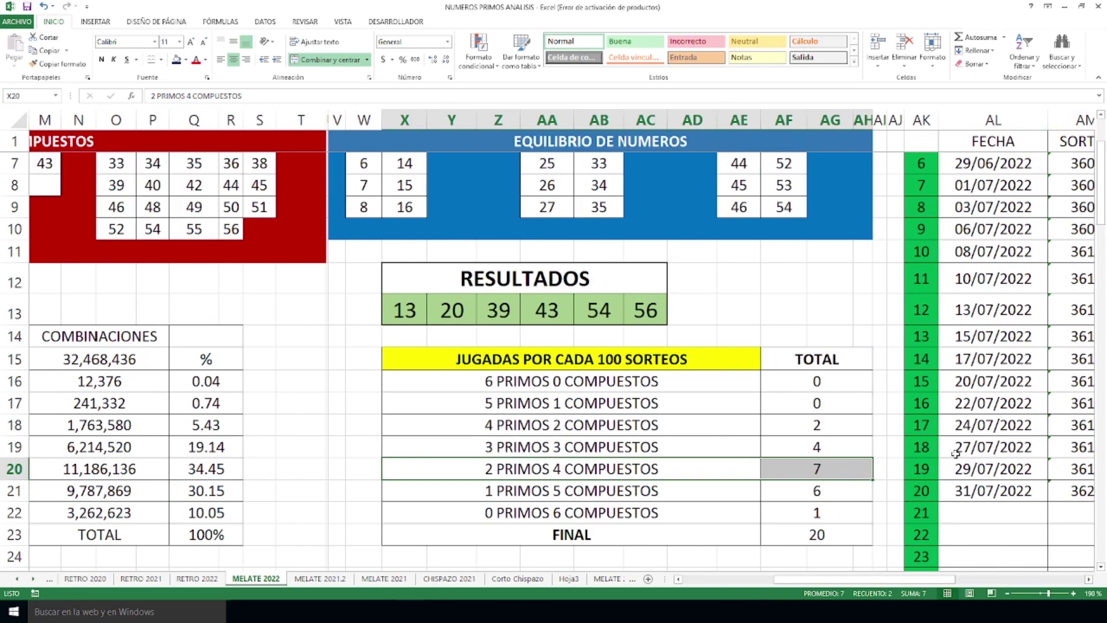
drag(200, 470, 794, 467)
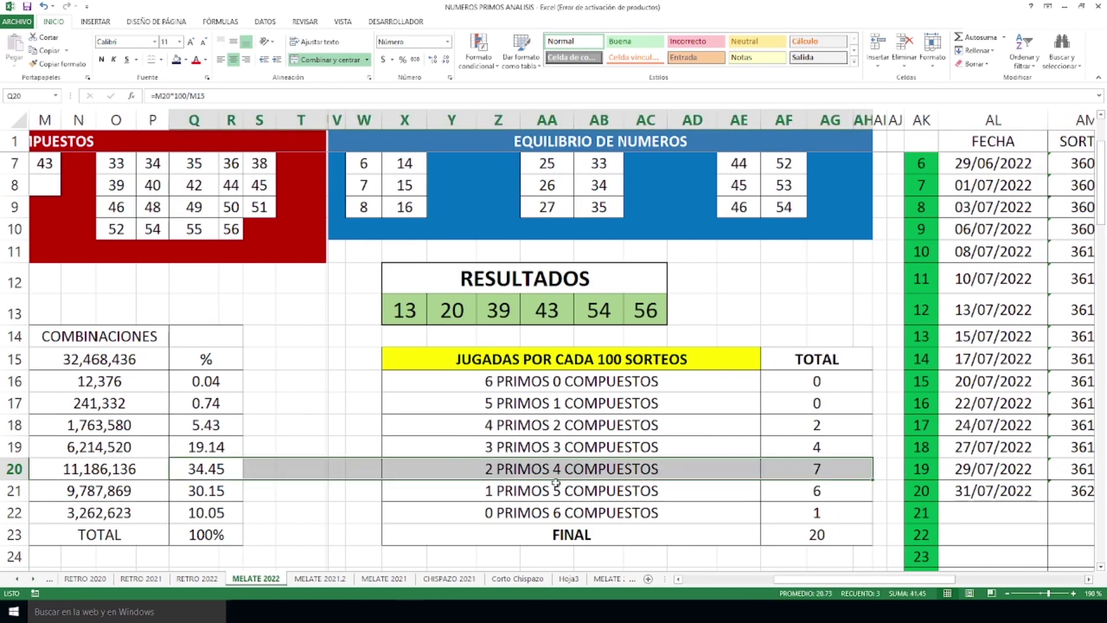
click(776, 469)
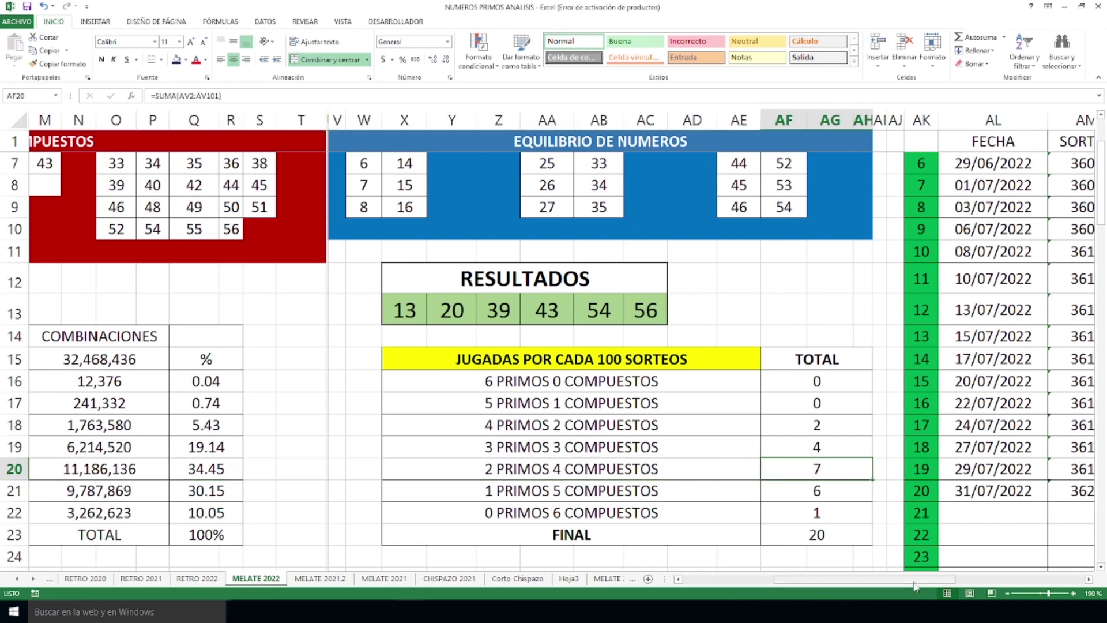
Check the number 20 in the EVITAR EN P2 list against the second number in RESULTADOS, and review the avoidance lists
drag(913, 579, 821, 579)
scroll(572, 442, down, 3)
scroll(573, 441, down, 4)
click(276, 264)
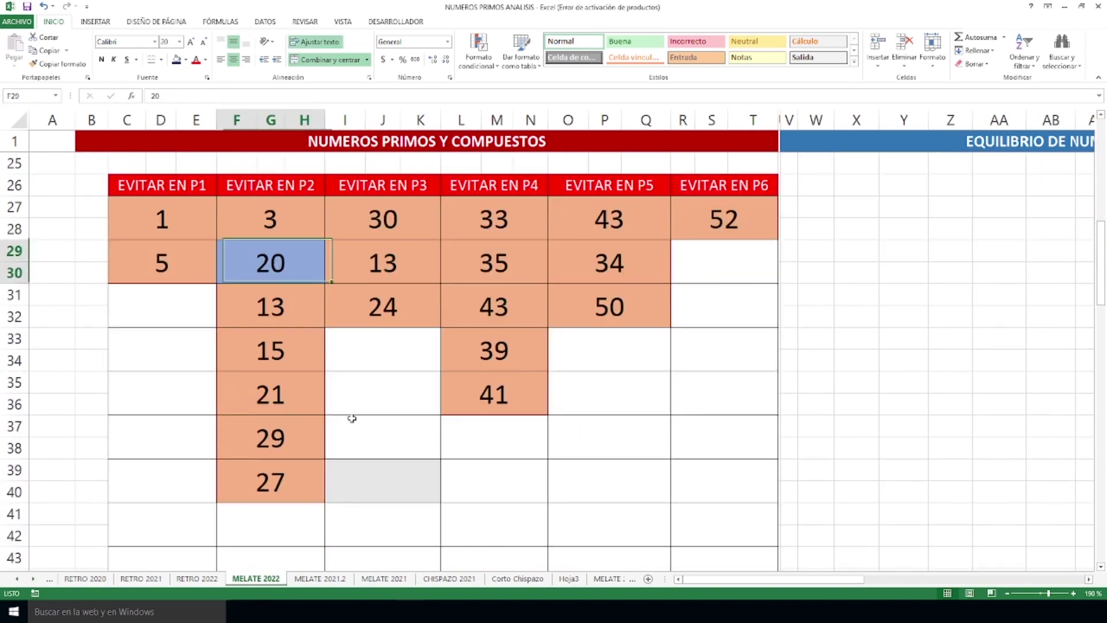
scroll(1055, 437, up, 4)
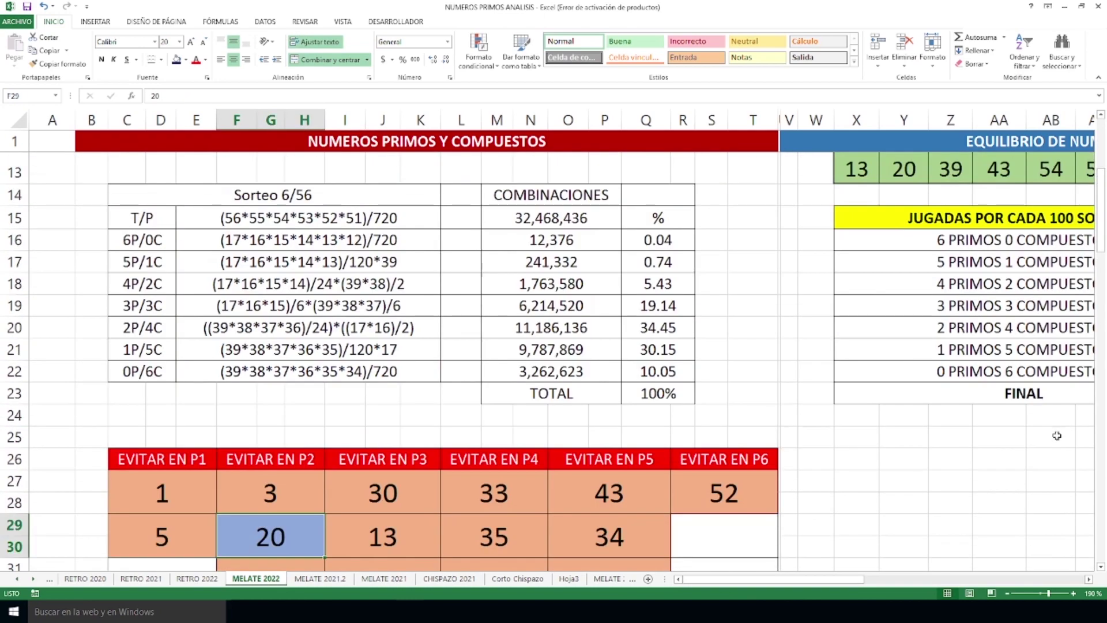
click(904, 169)
scroll(688, 433, down, 2)
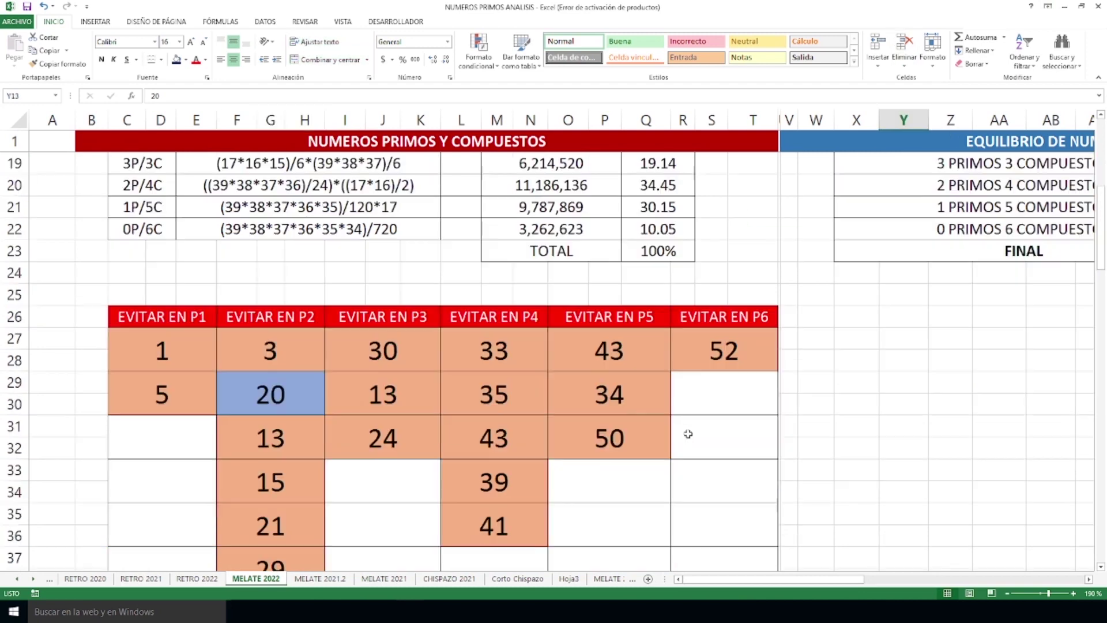
scroll(662, 432, down, 1)
scroll(313, 451, down, 1)
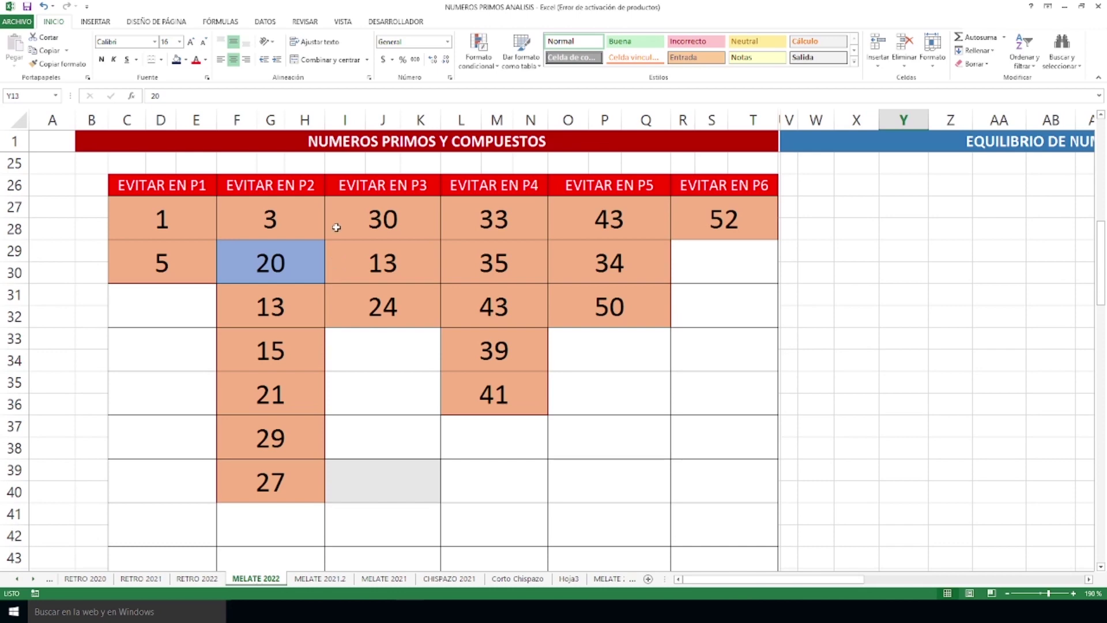
Examine the highlighted numbers 54 and 56 in the NÚMEROS COMBINABLES table
scroll(335, 226, down, 6)
scroll(336, 227, down, 2)
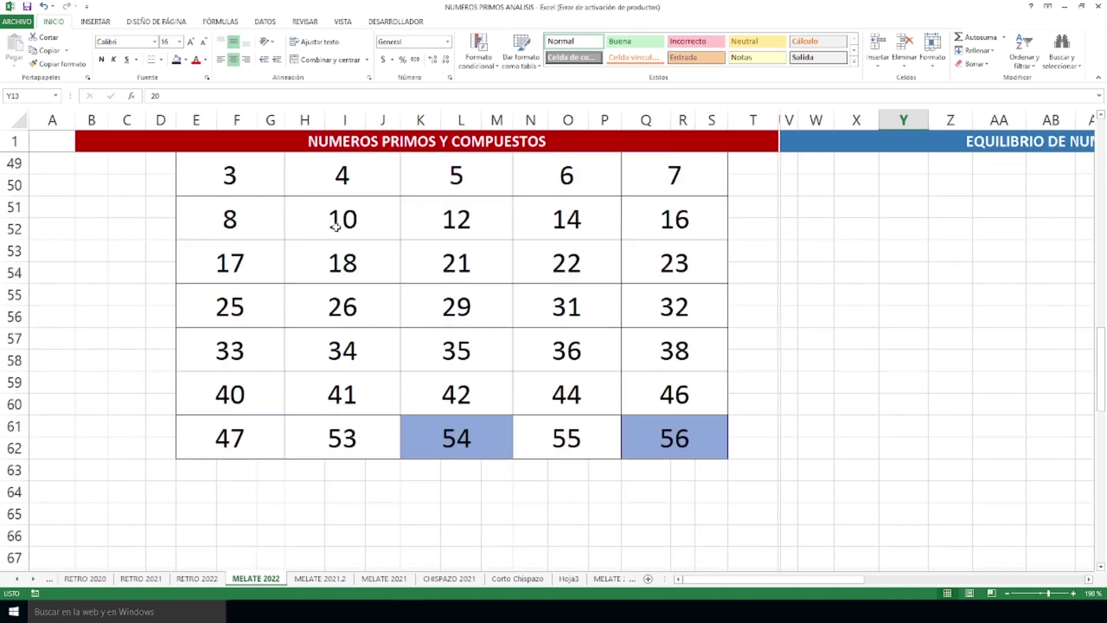
scroll(336, 227, up, 1)
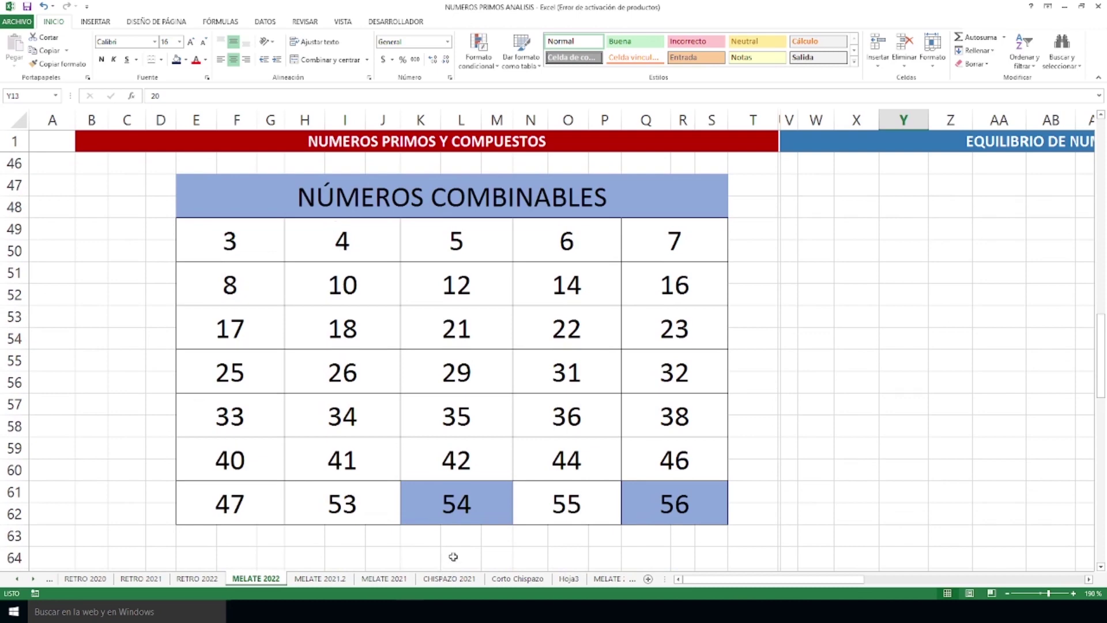
click(461, 512)
click(685, 513)
click(471, 504)
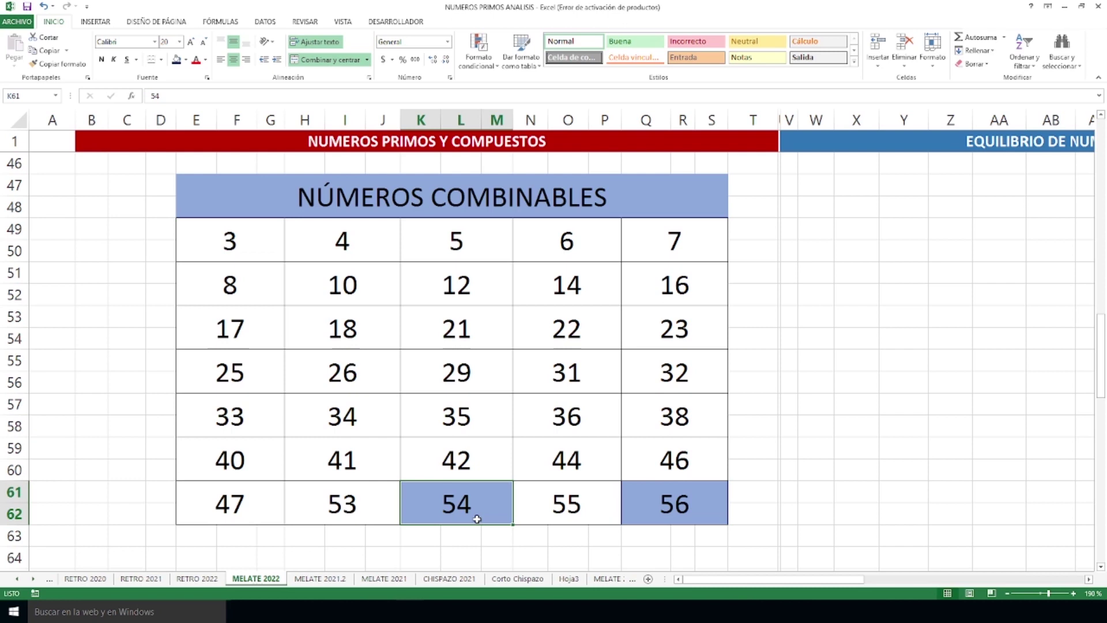
click(647, 521)
click(509, 507)
click(645, 502)
click(470, 501)
click(668, 503)
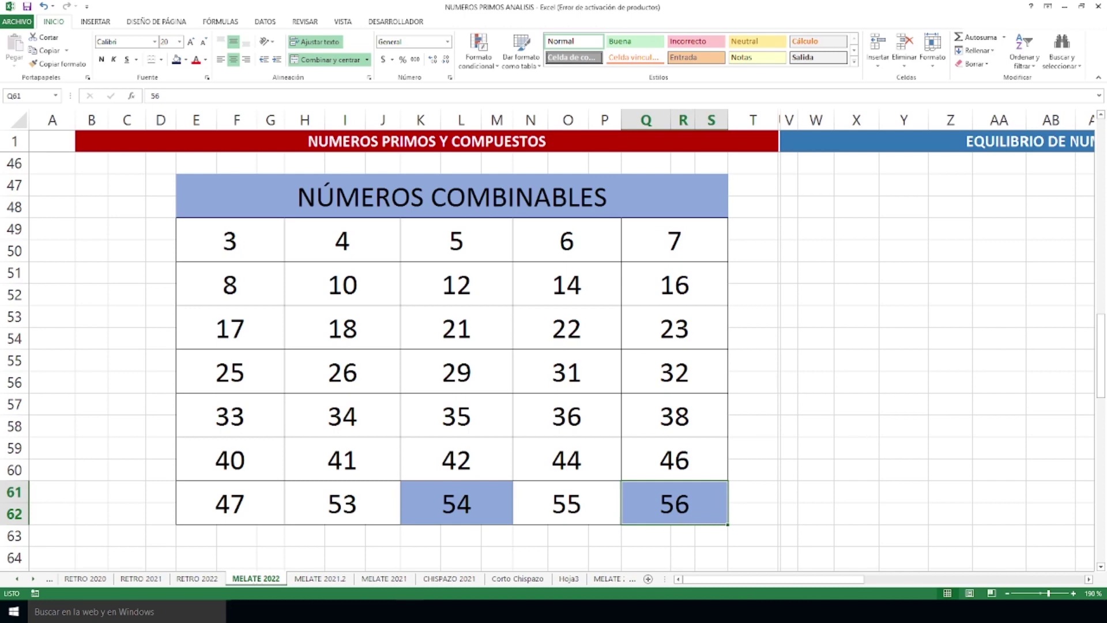
Switch to the NUMEROS PRIMOS PRONOSTICO workbook and inspect draw 3620's numbers, its 2p/4c mark and the 2 PRIMOS 4 COMPUESTOS total
click(1066, 6)
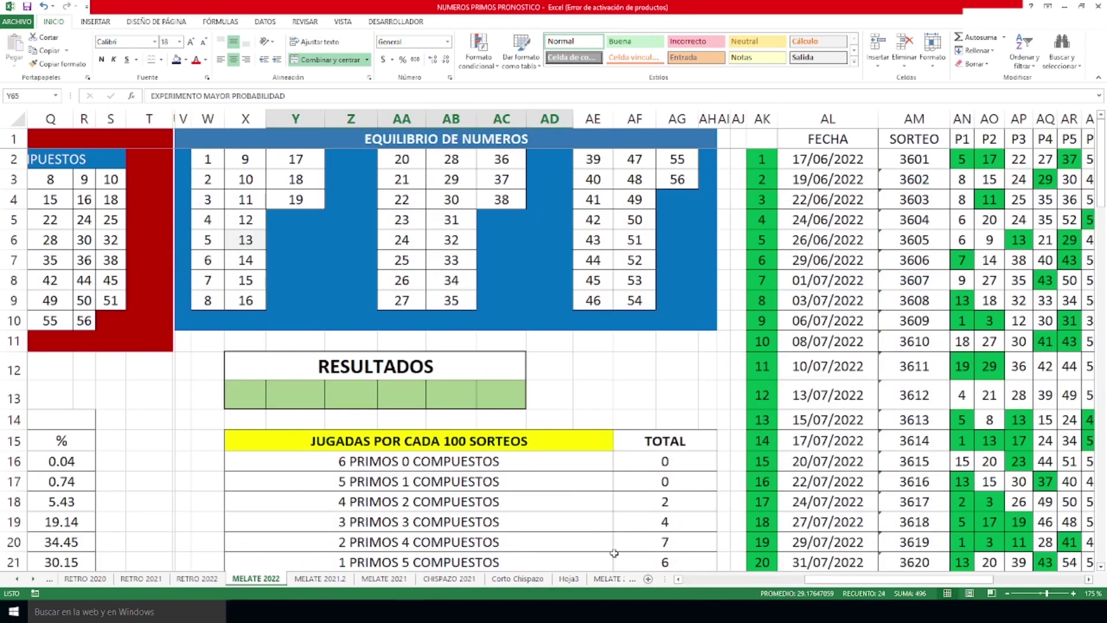
scroll(726, 439, down, 1)
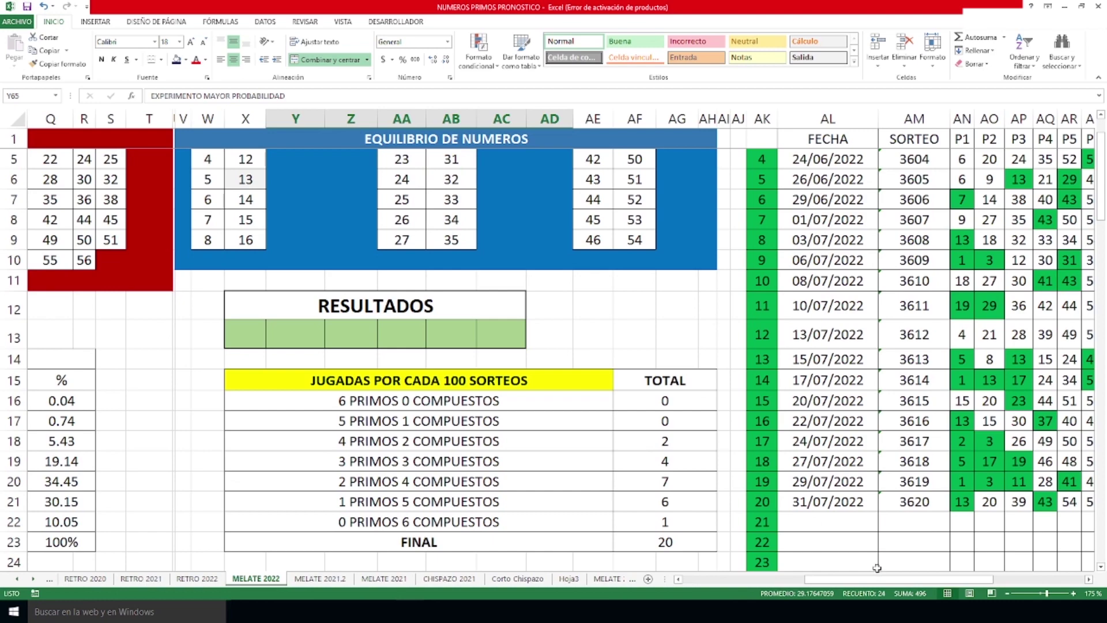
drag(845, 579, 879, 587)
click(622, 502)
drag(621, 502, 743, 501)
click(868, 500)
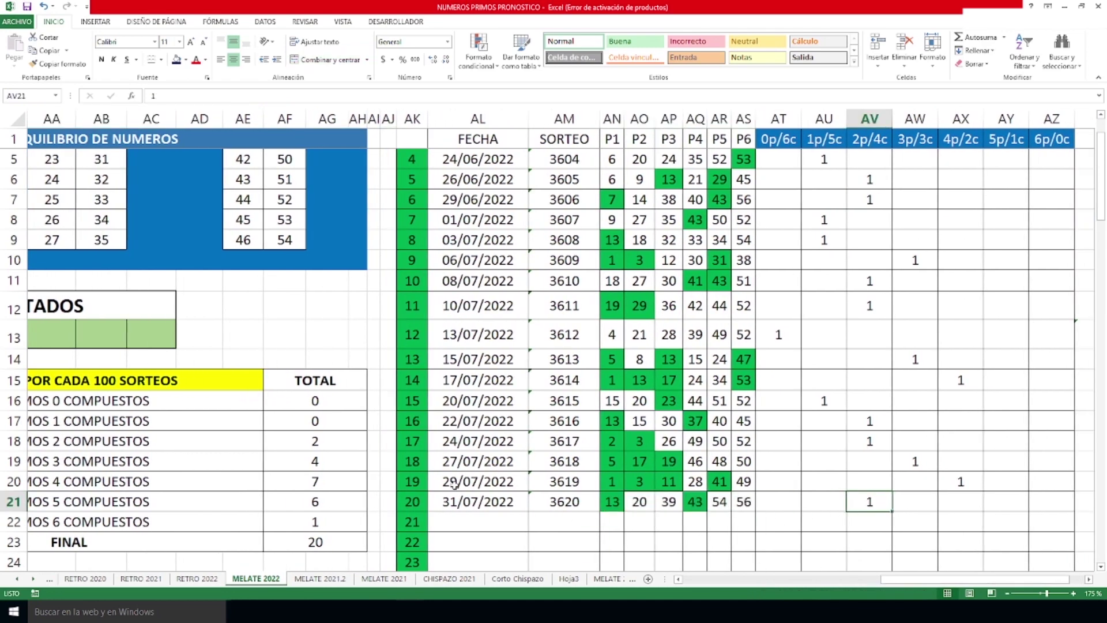
click(326, 484)
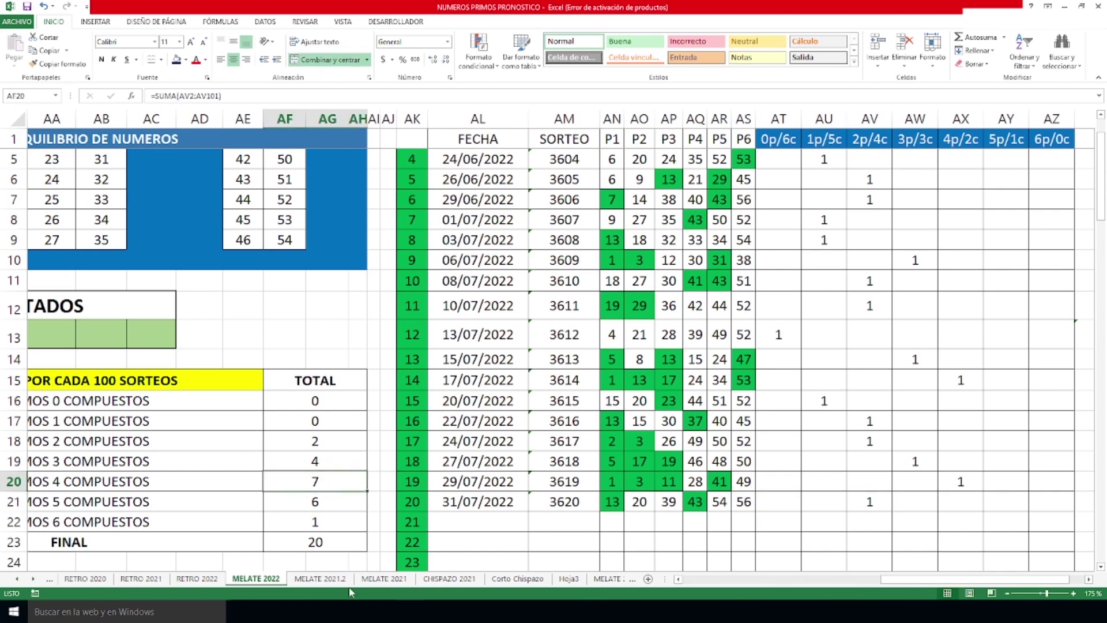
Examine the run of empty cells in the 1p/5c column from draw 3616 to draw 3620
drag(896, 578, 935, 581)
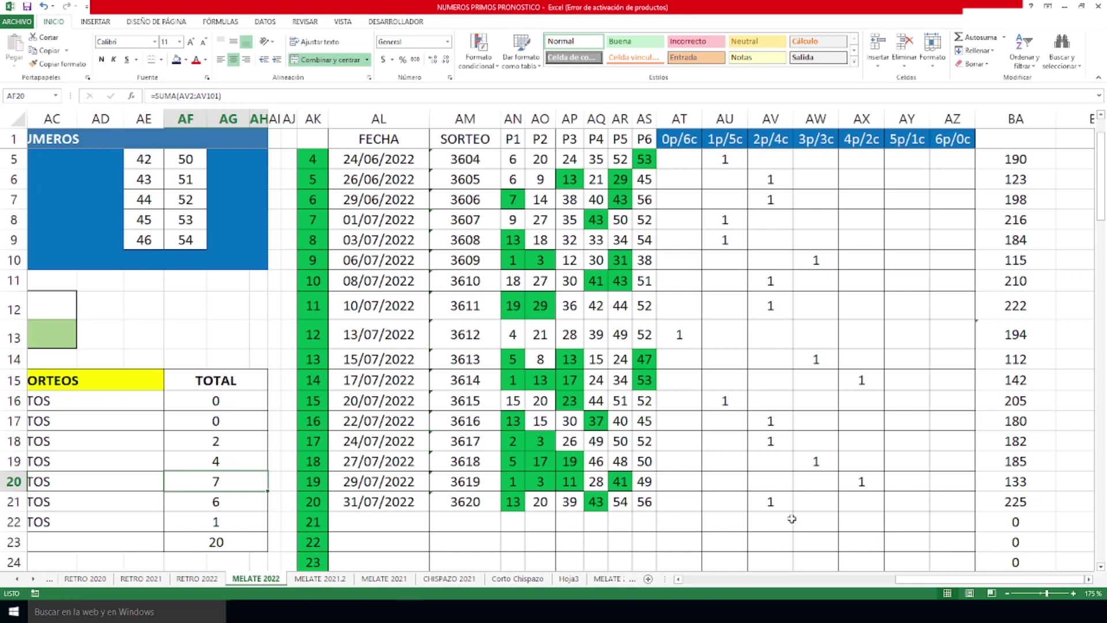
drag(725, 419, 736, 464)
drag(741, 487, 740, 528)
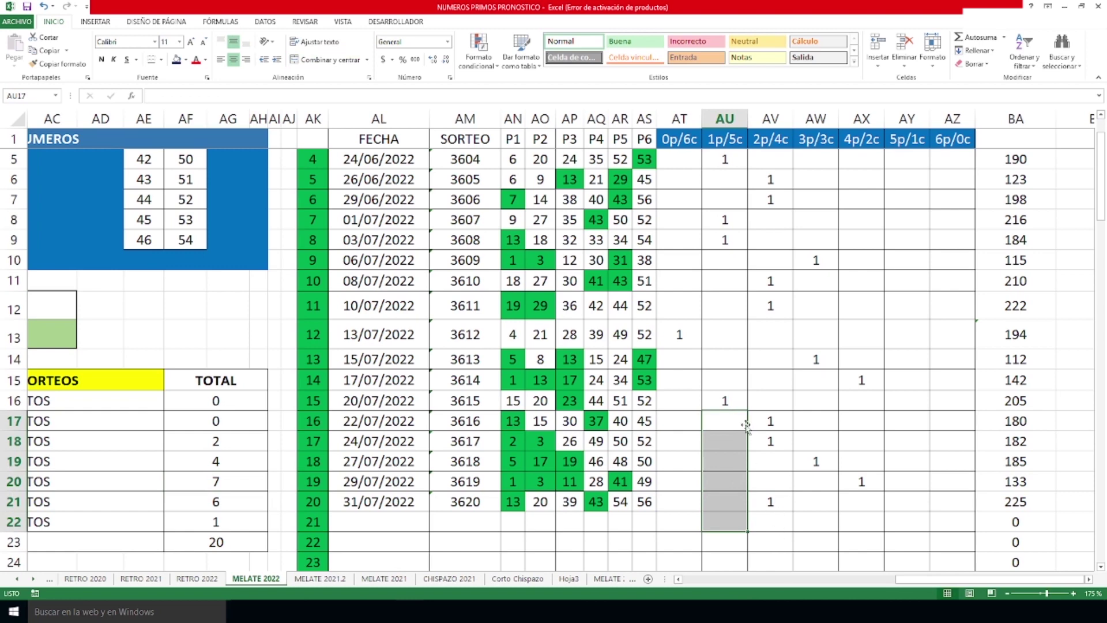
drag(727, 420, 726, 497)
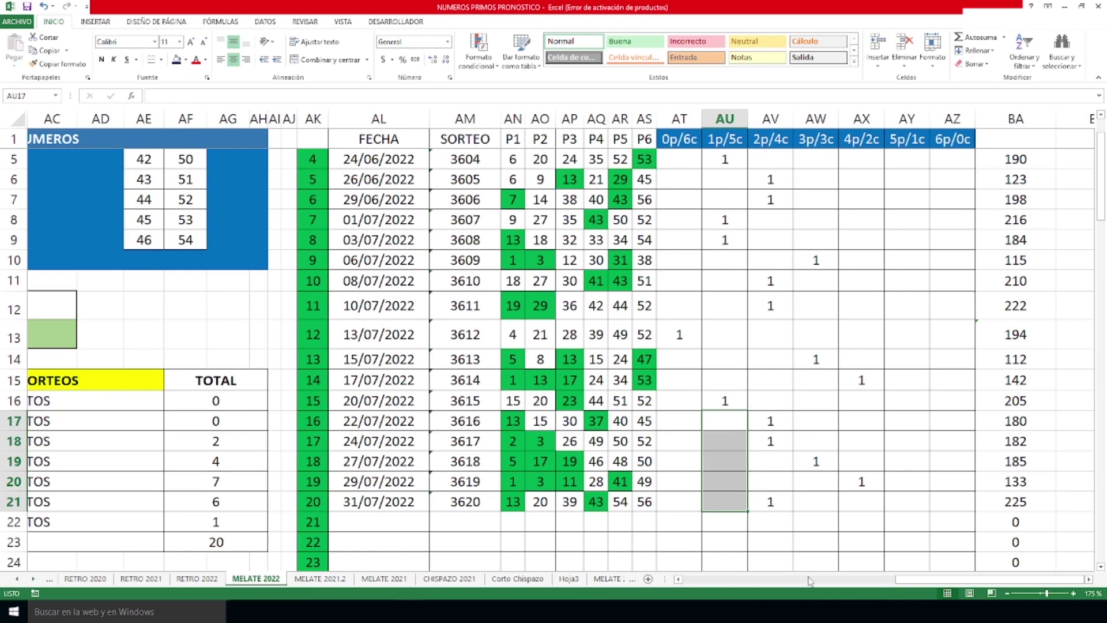
Compare the 1 PRIMOS 5 COMPUESTOS row's total and percentage with the percentage for 2P/4C
drag(922, 582, 820, 594)
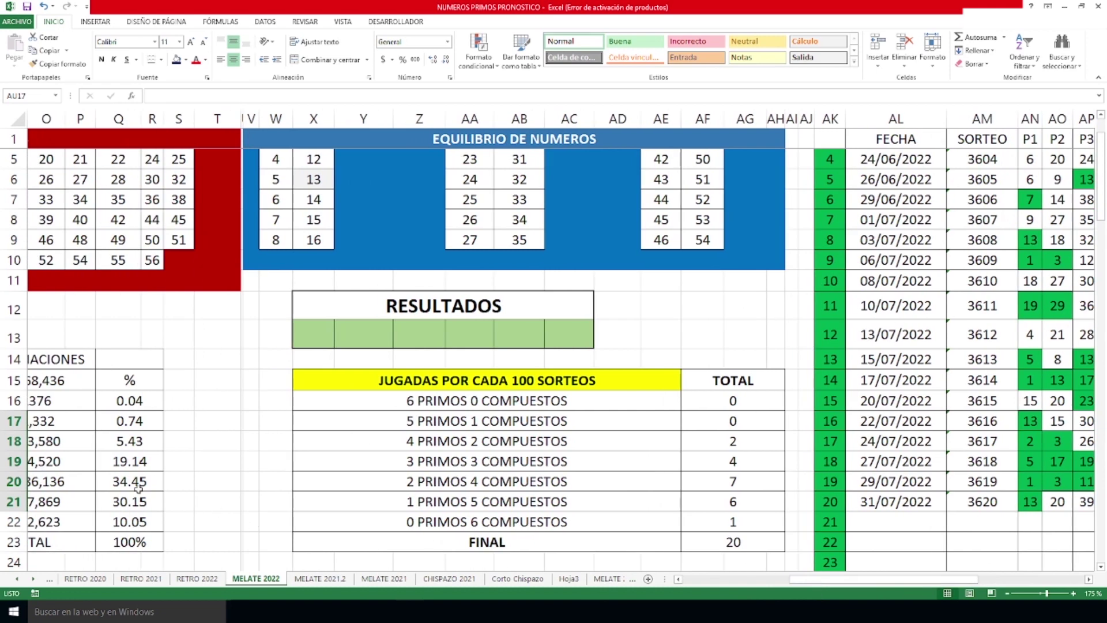
drag(717, 500, 127, 499)
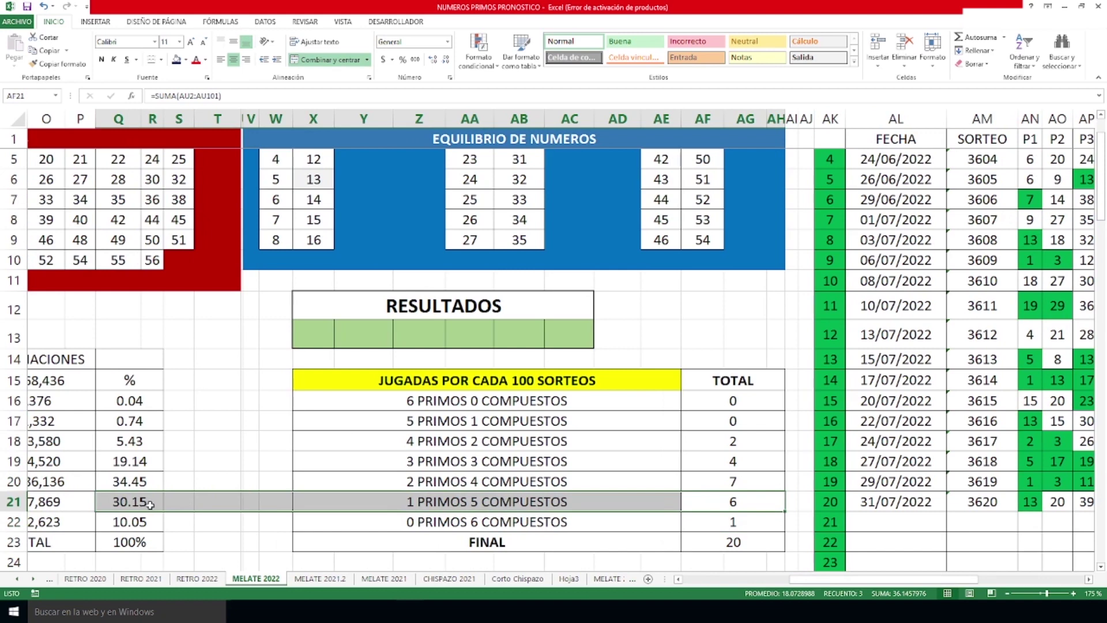
click(144, 484)
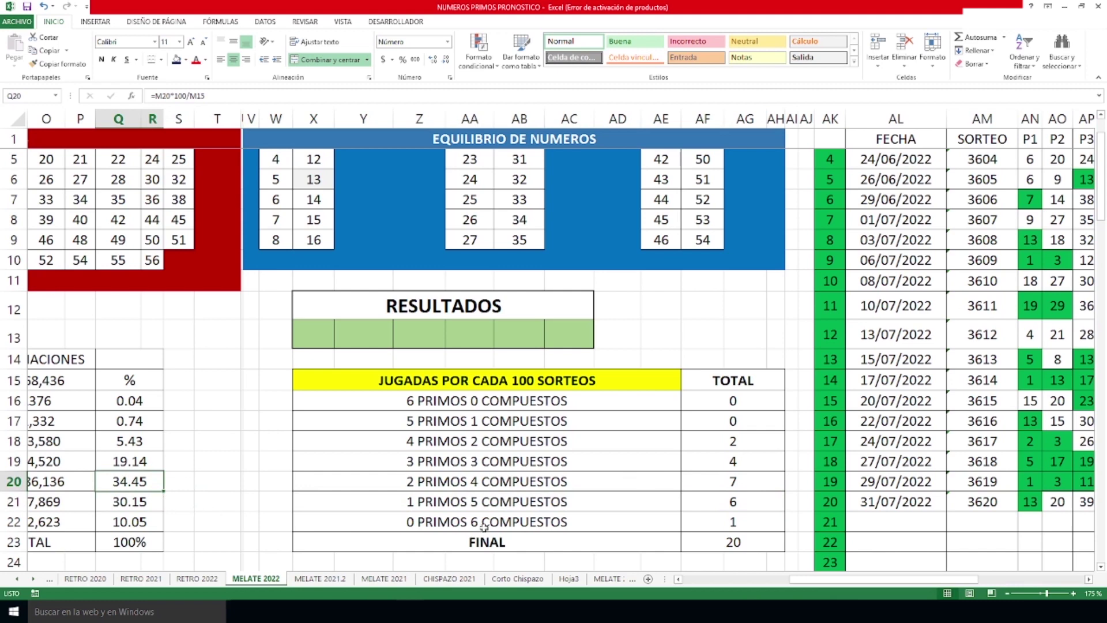
Recheck the 1p/5c gap from draw 3616 through the next empty draw row, and compare the percentages and totals for 3P/3C, 2P/4C and 1P/5C
drag(799, 581, 905, 580)
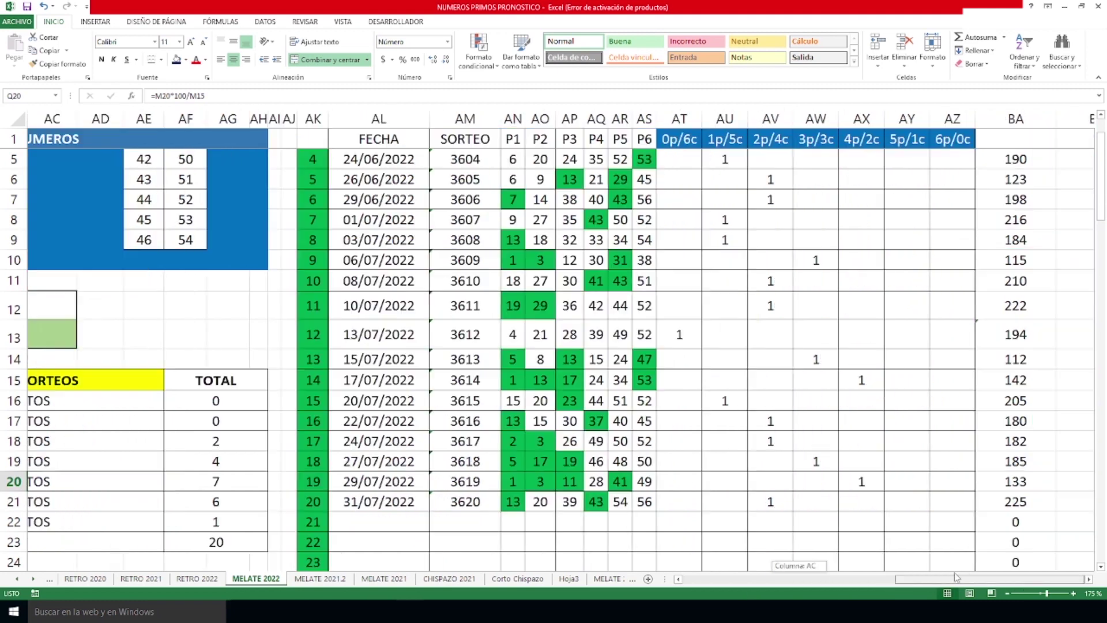
click(732, 424)
drag(732, 424, 727, 500)
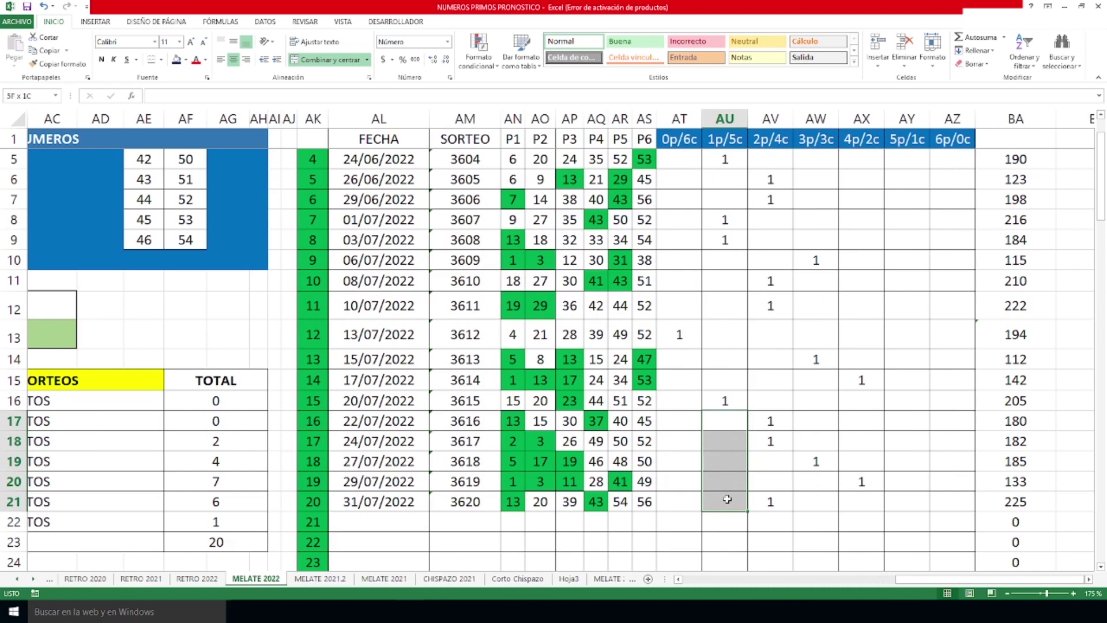
drag(727, 499, 727, 516)
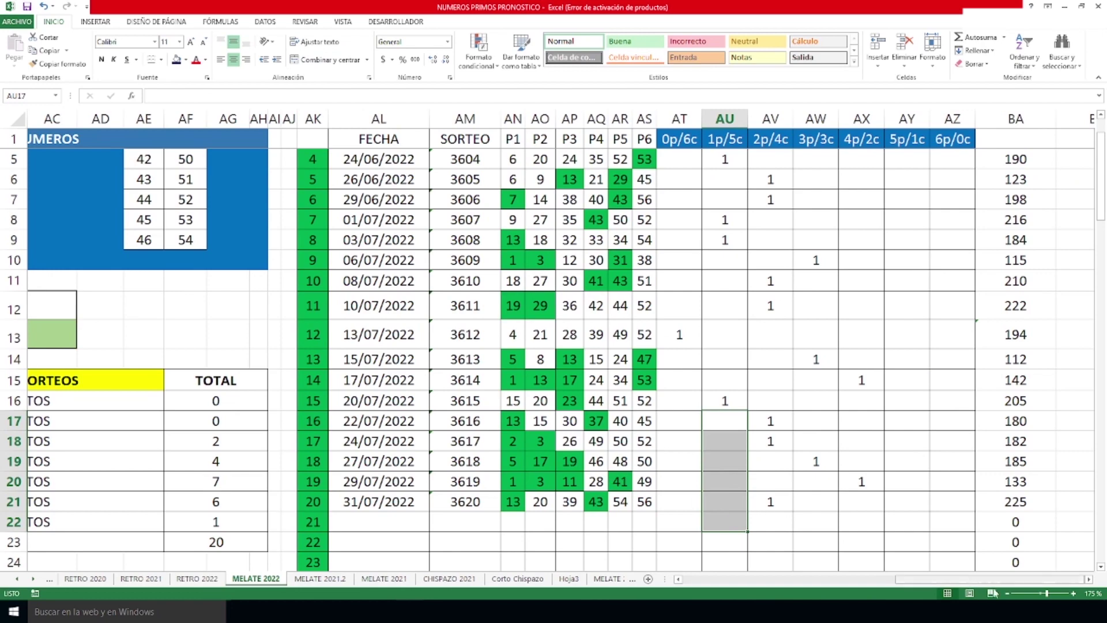
drag(979, 579, 849, 596)
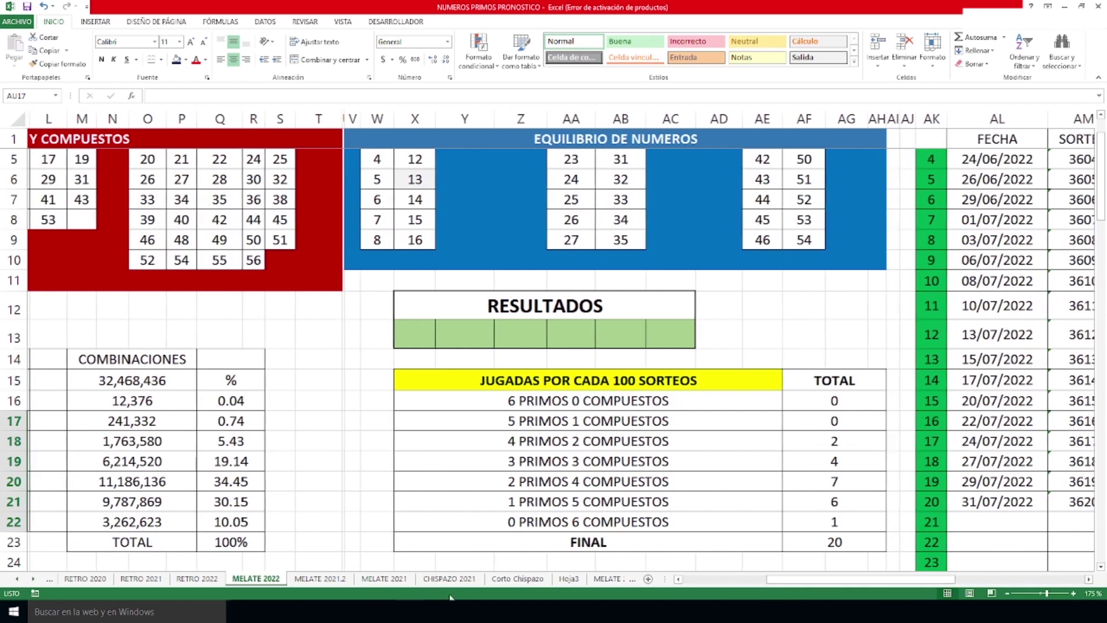
drag(231, 464, 821, 495)
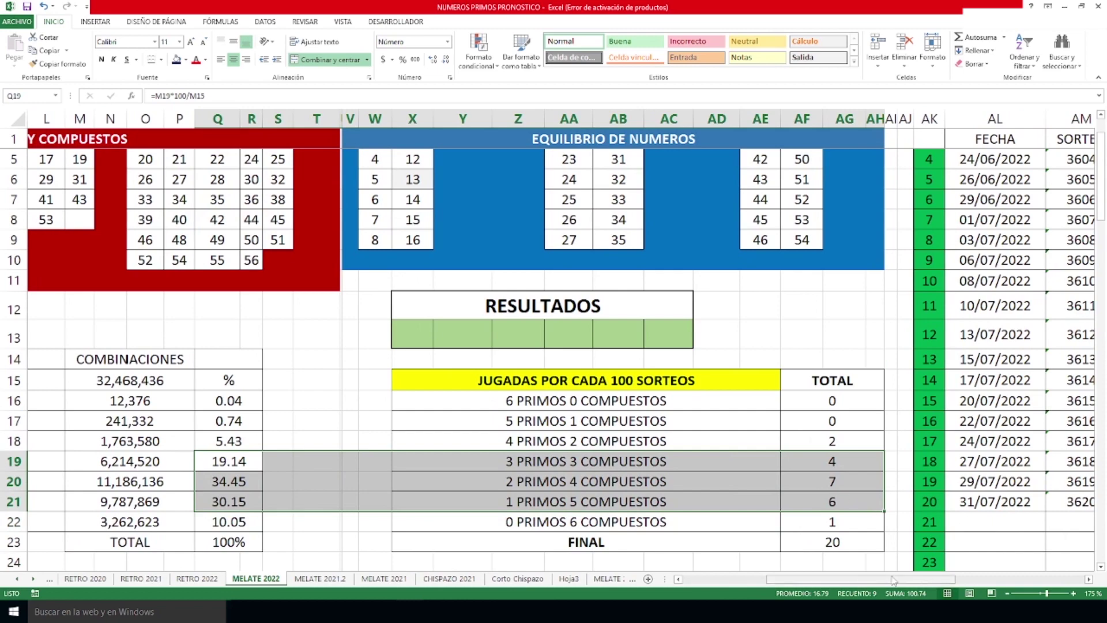
Review the numbers listed under EVITAR EN P6 and EVITAR EN P1
drag(892, 580, 808, 580)
scroll(602, 390, down, 5)
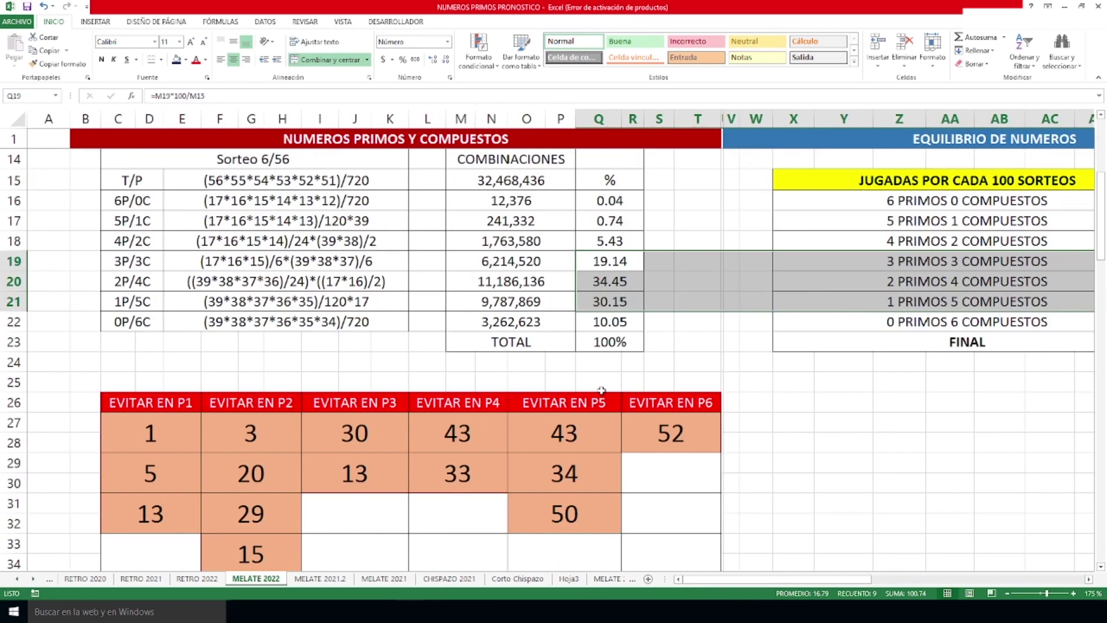
scroll(602, 391, down, 1)
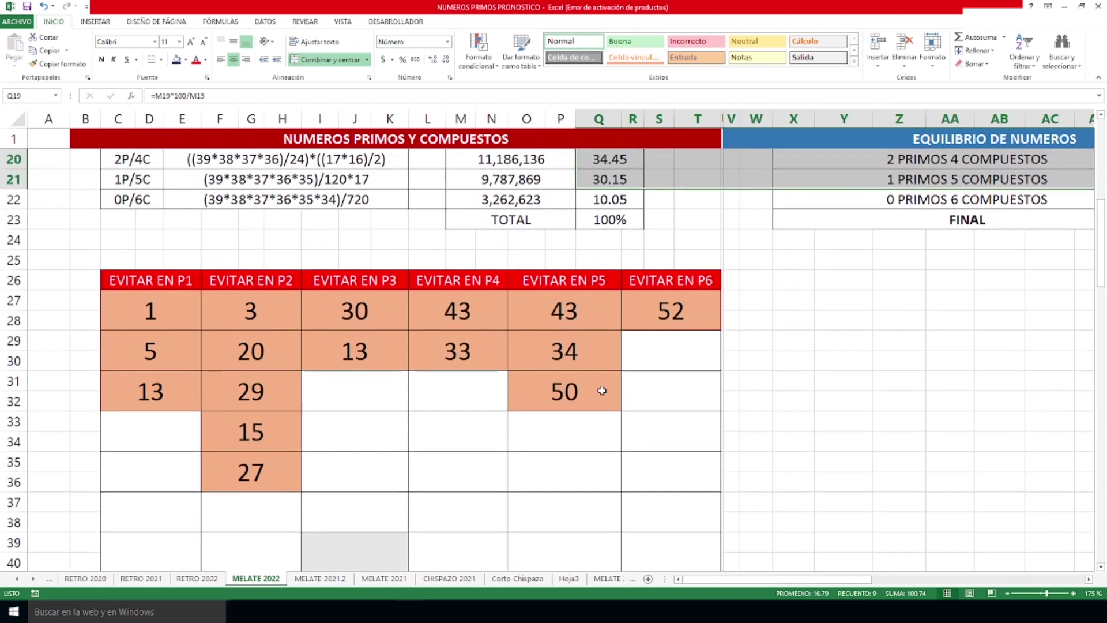
click(692, 282)
click(691, 320)
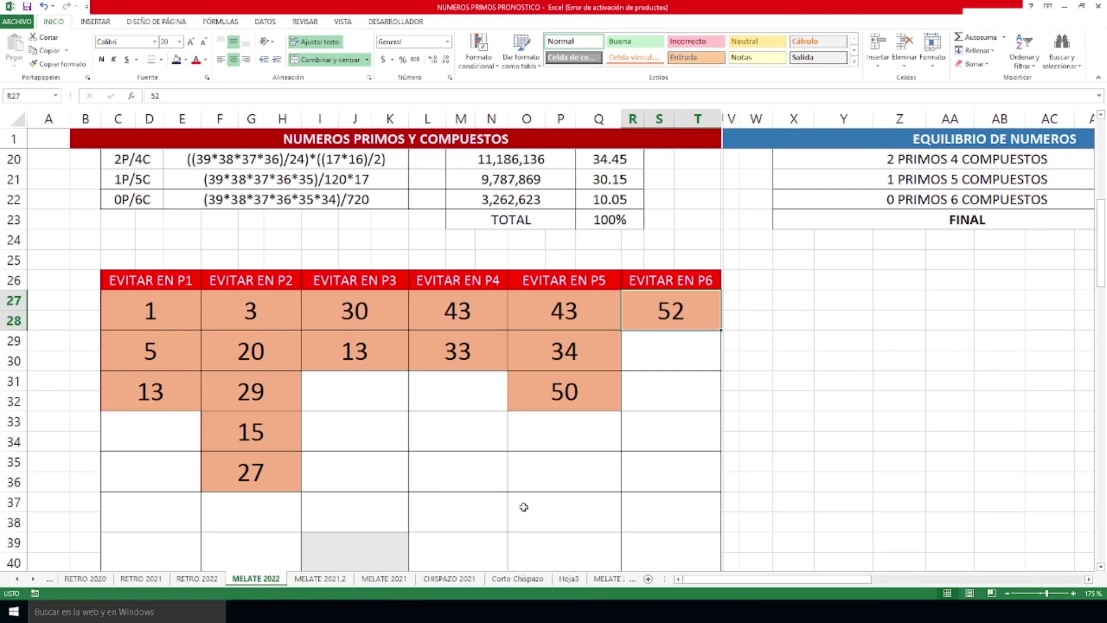
click(149, 314)
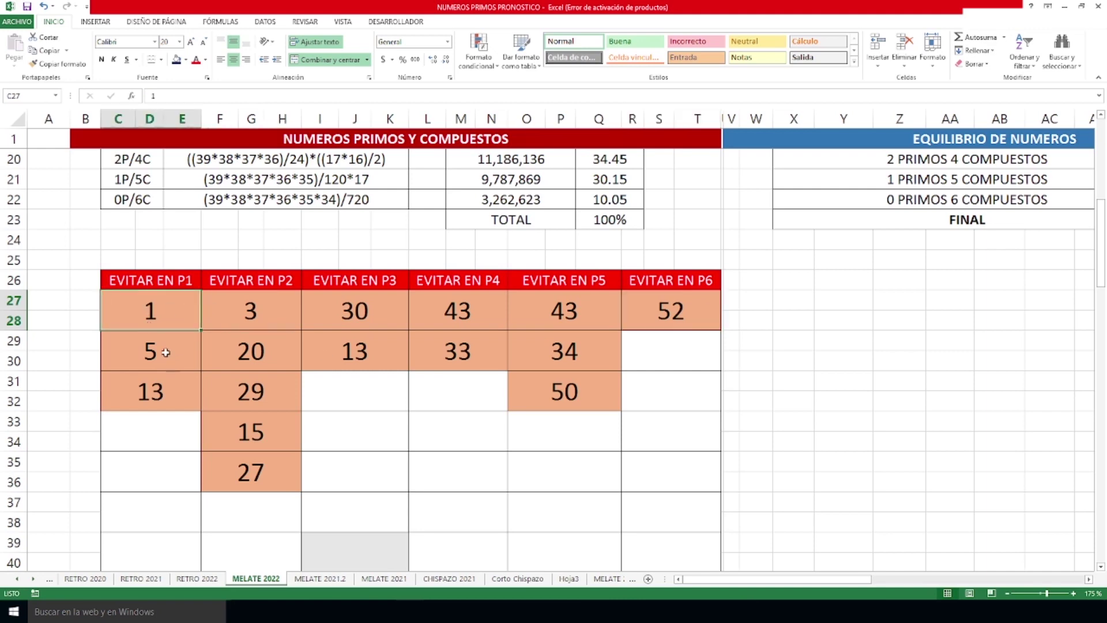
click(161, 355)
click(177, 391)
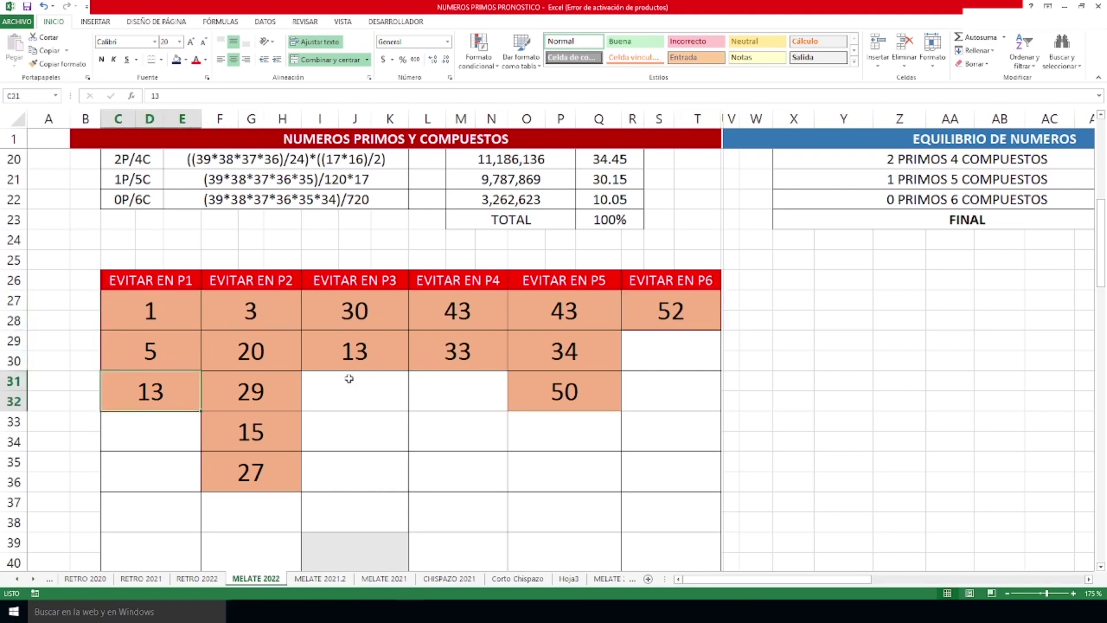
Go through each number listed under EVITAR EN P2, from 3 down to 27
click(258, 319)
click(257, 346)
click(260, 385)
click(264, 432)
click(264, 463)
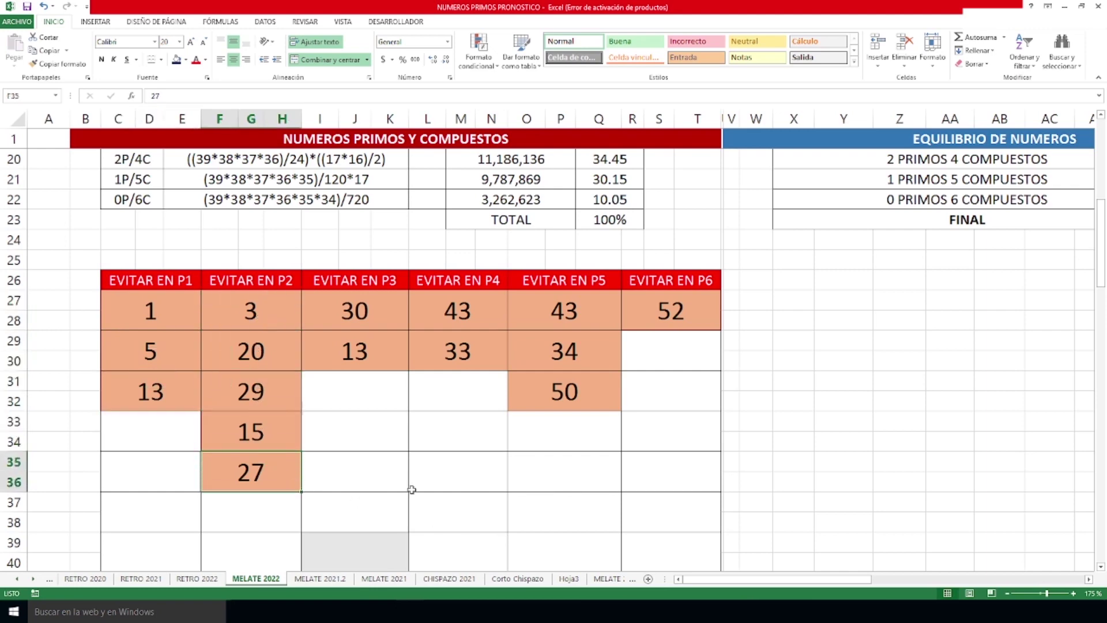
Review the numbers to avoid listed in the EVITAR EN P3, P4, P5 and P6 columns
click(370, 346)
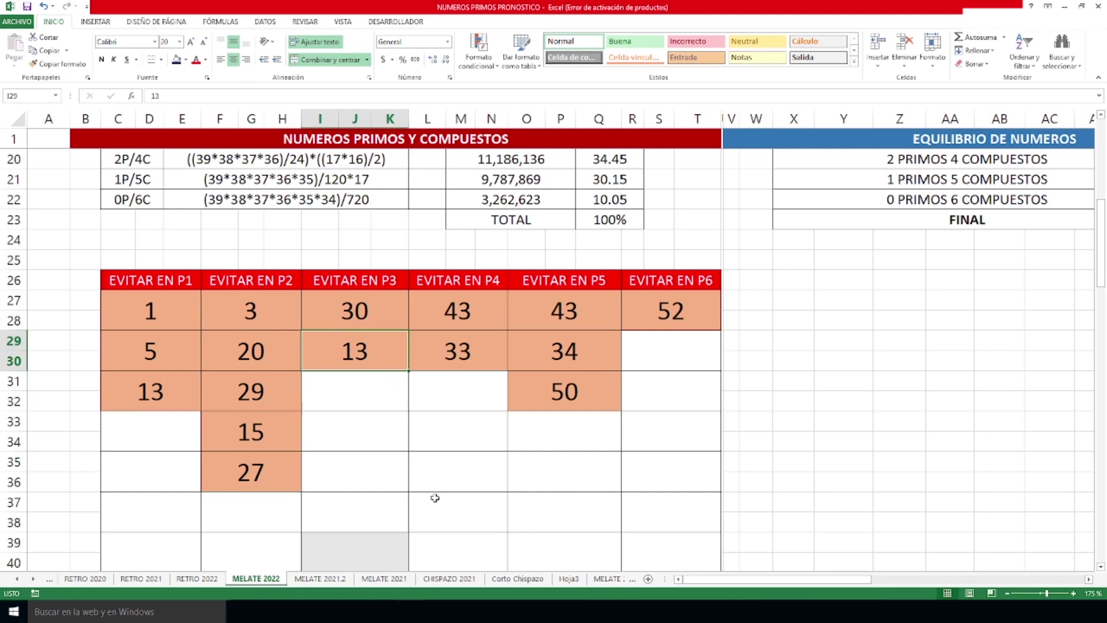
click(458, 319)
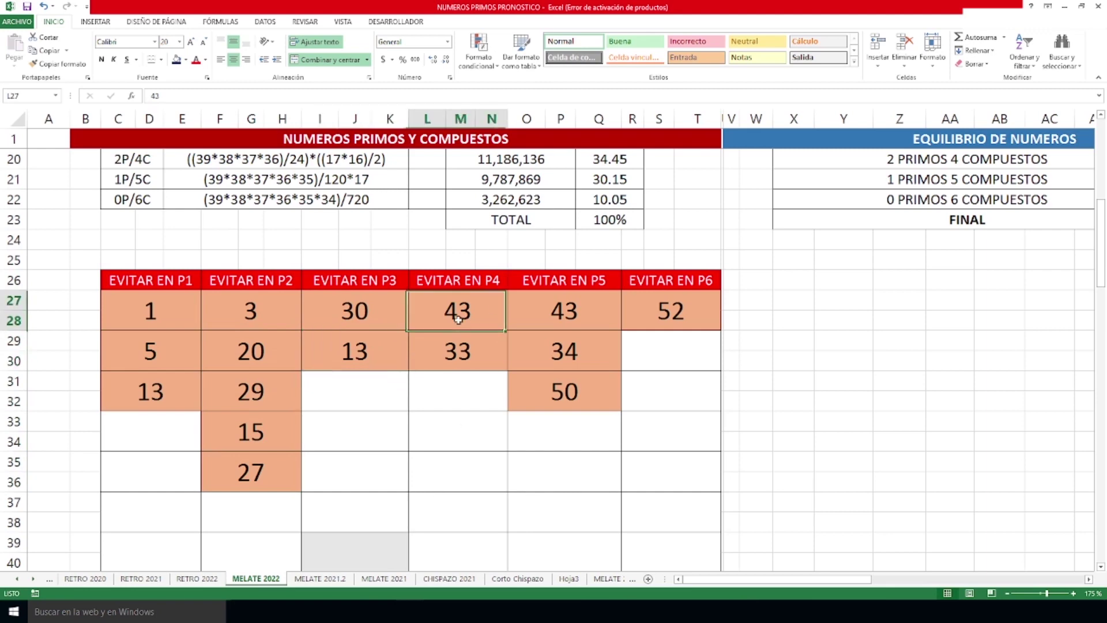
click(464, 351)
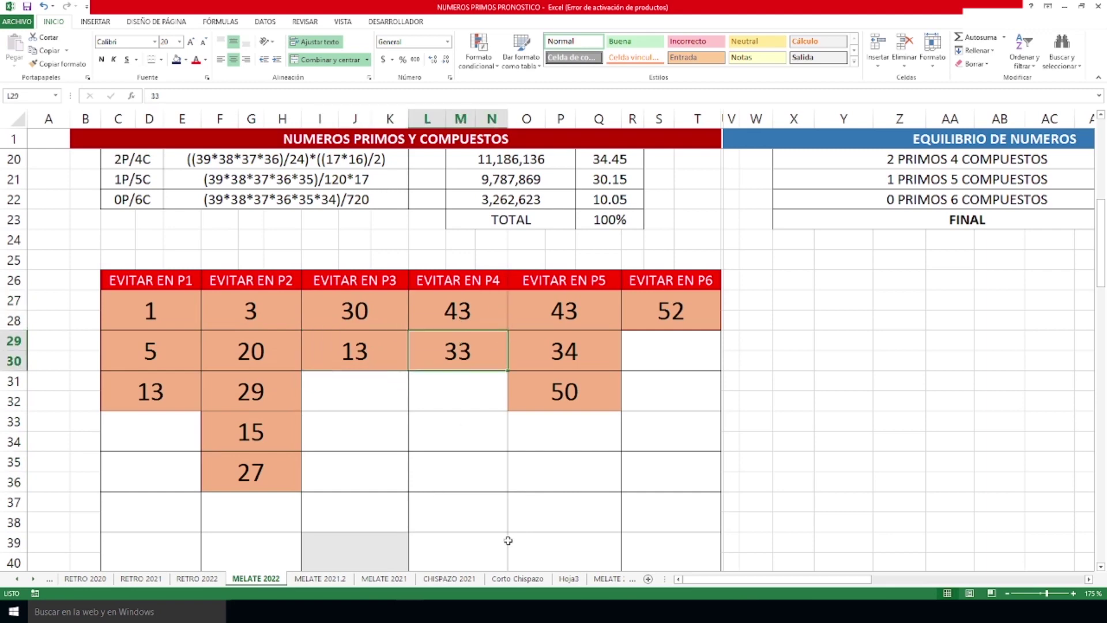
click(581, 317)
click(575, 353)
click(582, 390)
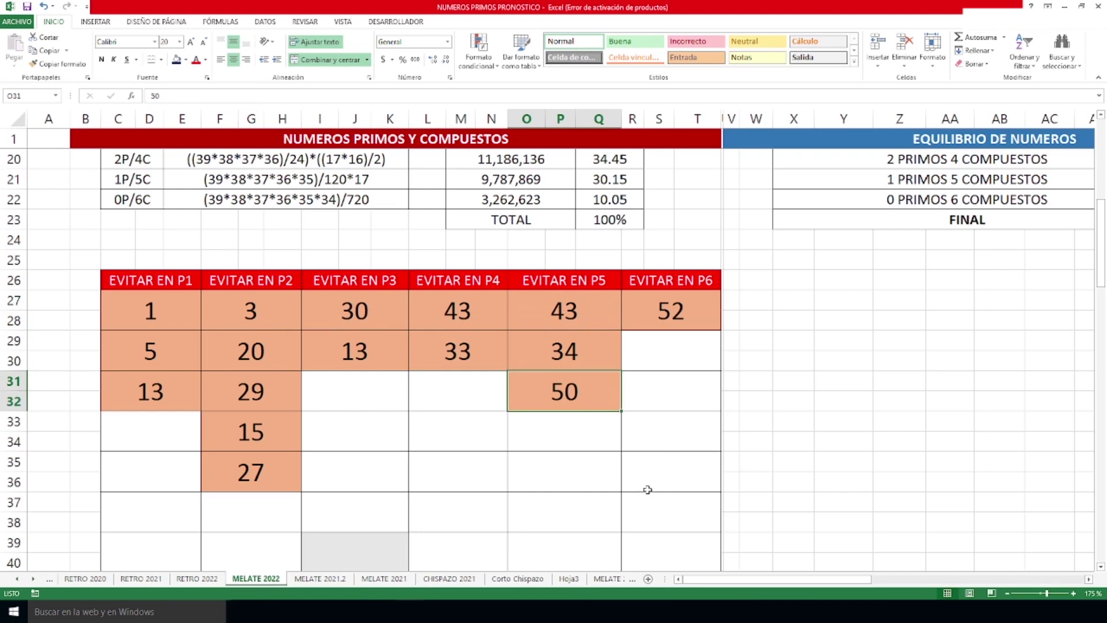
click(672, 310)
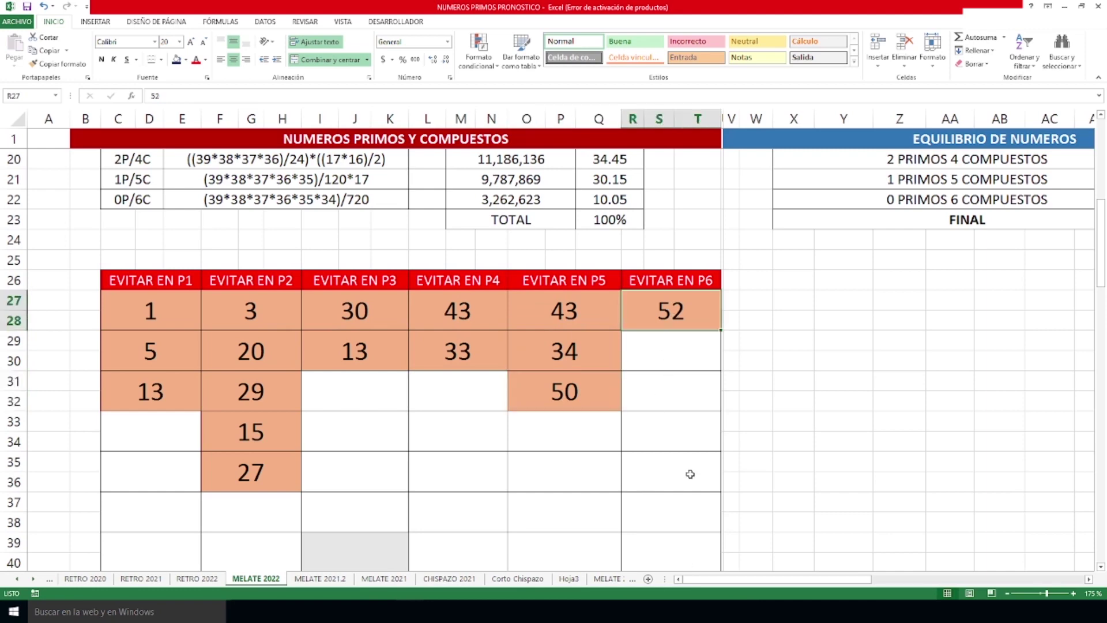
Examine the NÚMEROS COMBINABLES table below the numbers to avoid, from 3 through 55, including the row from 32 to 36
scroll(492, 373, down, 3)
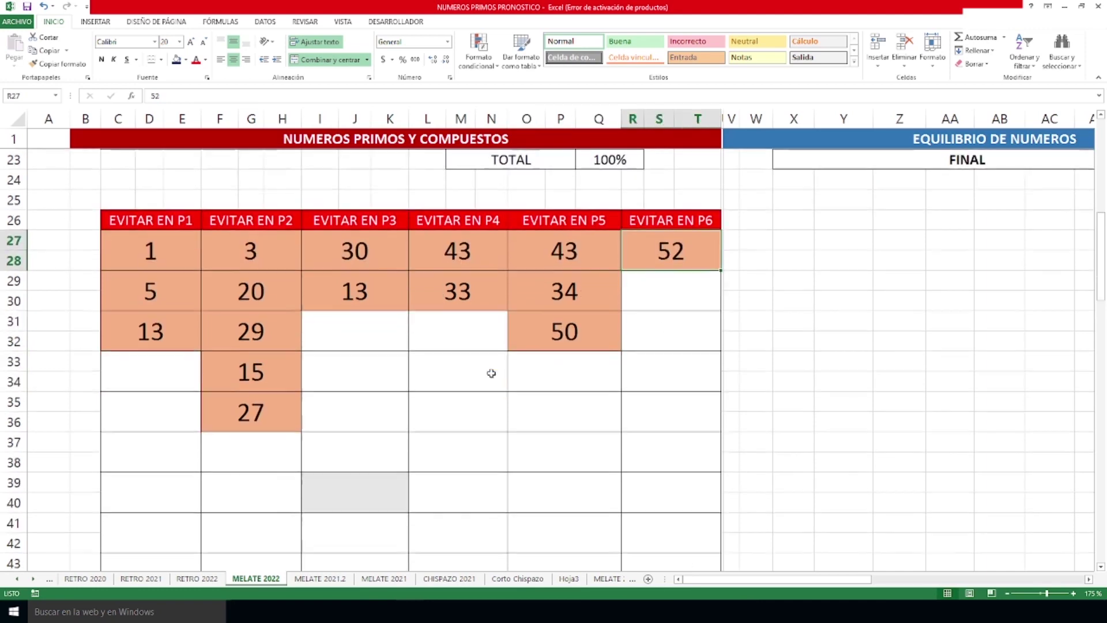
scroll(491, 373, down, 1)
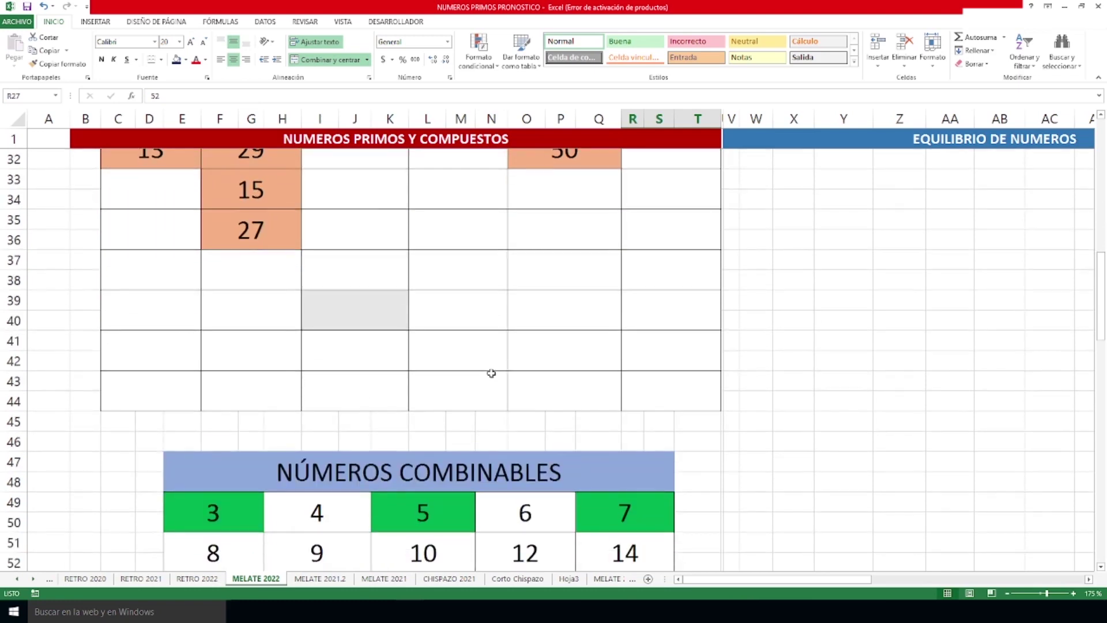
scroll(491, 373, up, 1)
scroll(491, 373, down, 5)
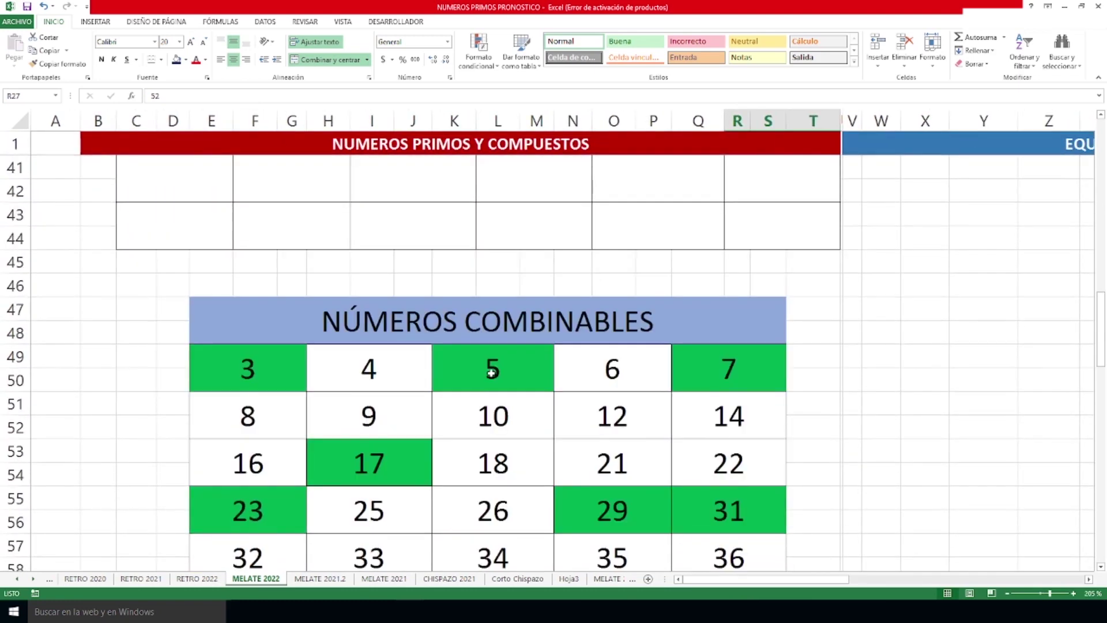
scroll(491, 373, up, 1)
drag(1101, 348, 1102, 350)
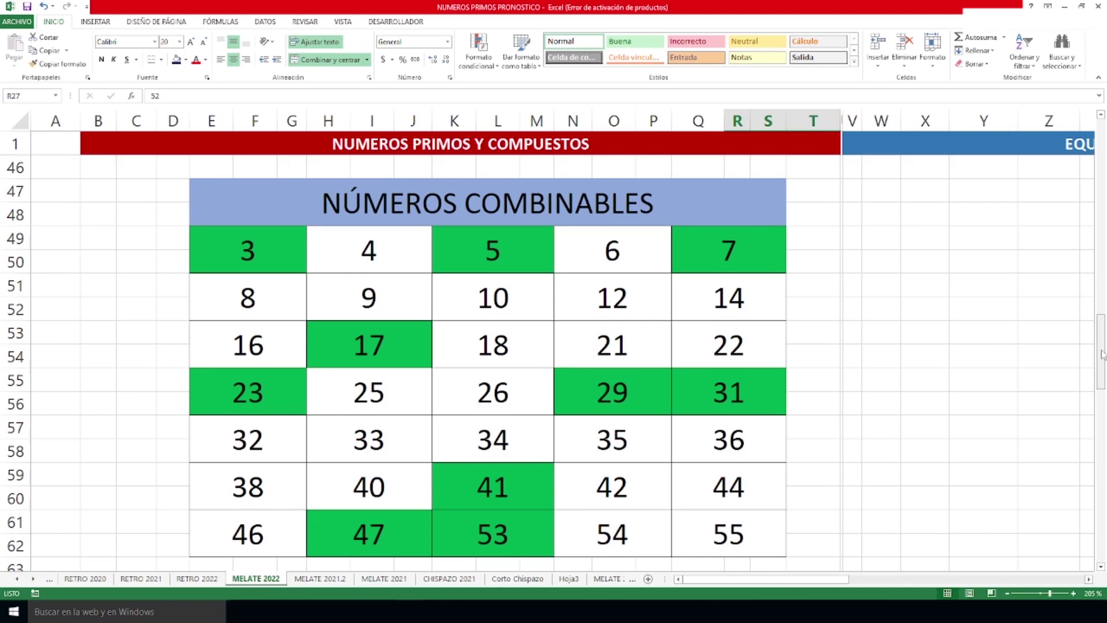
click(291, 249)
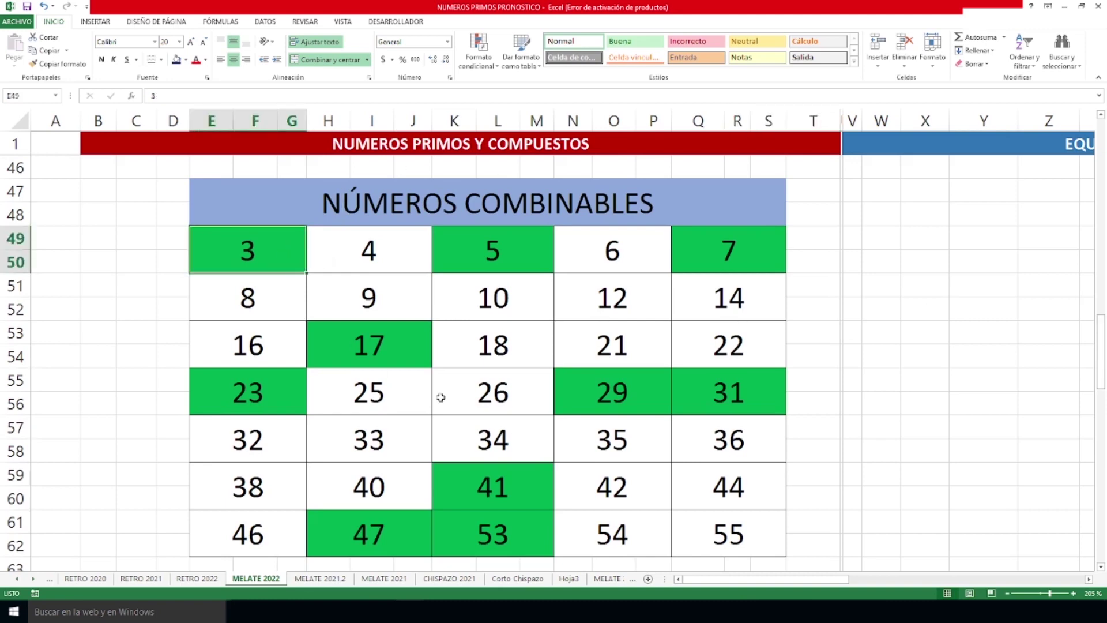
drag(289, 447, 690, 441)
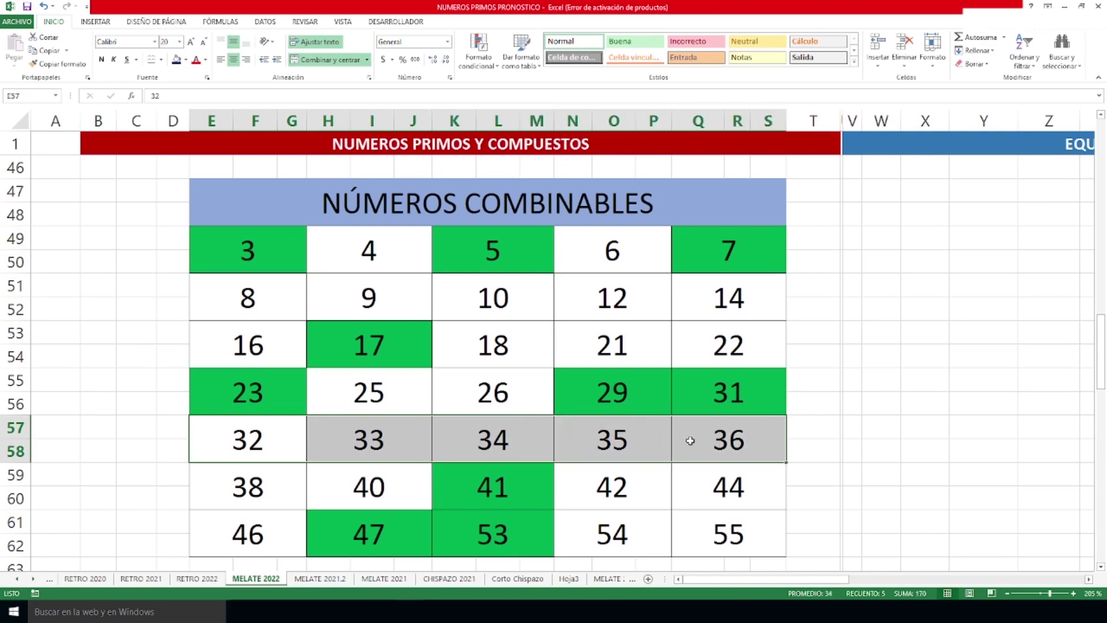
click(643, 504)
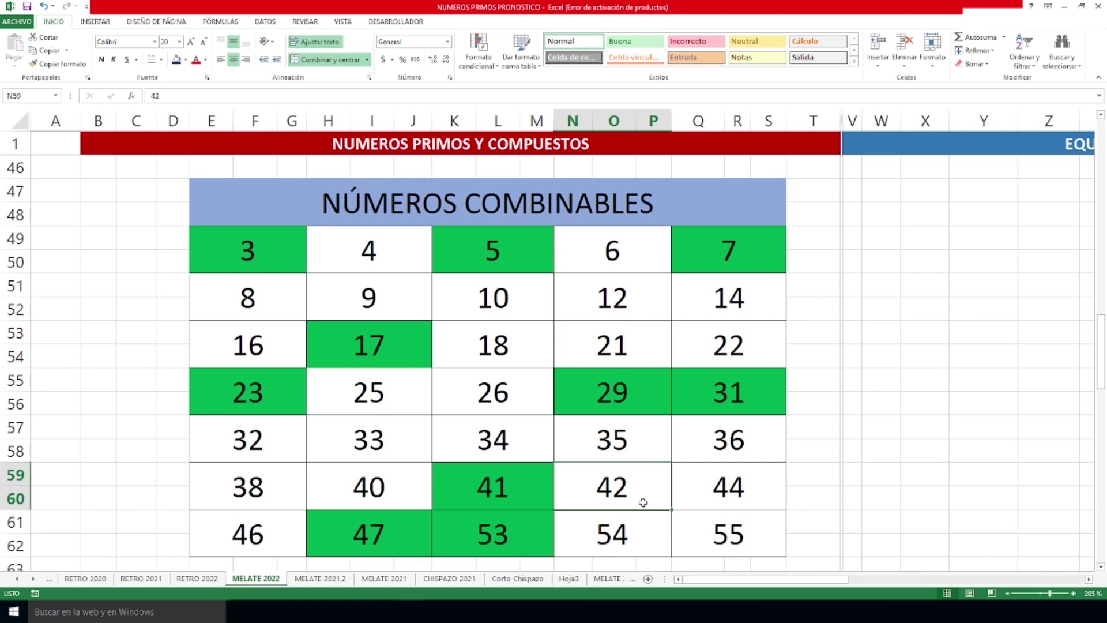
click(710, 538)
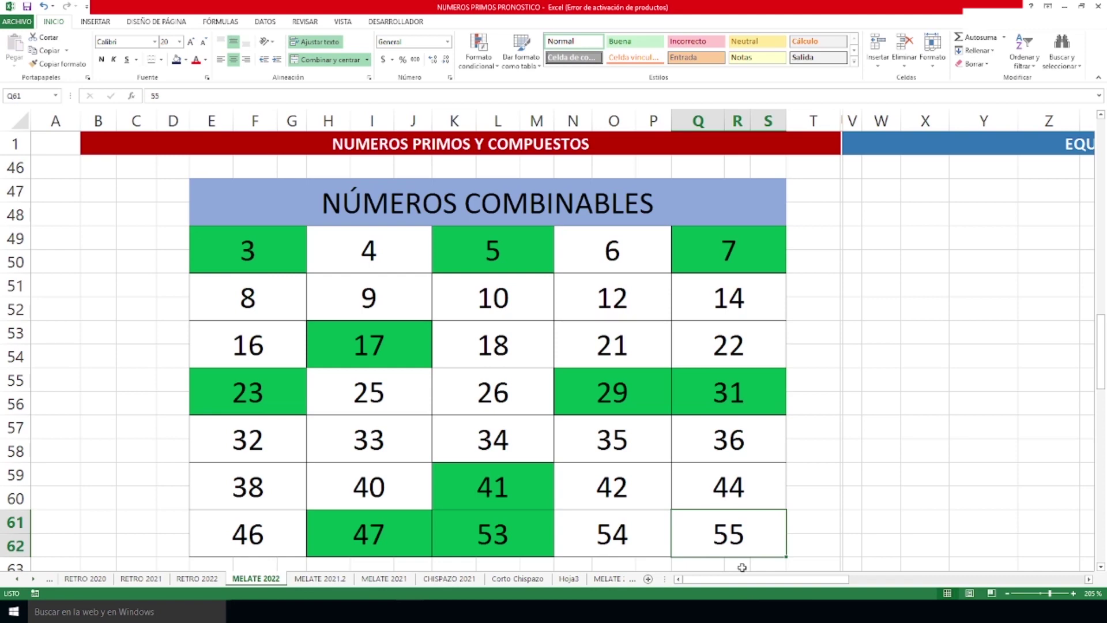
Reduce the EXPERIMENTO MAYOR PROBABILIDAD title's font size to 14 and slightly narrow the table's P1 column
drag(708, 579, 824, 574)
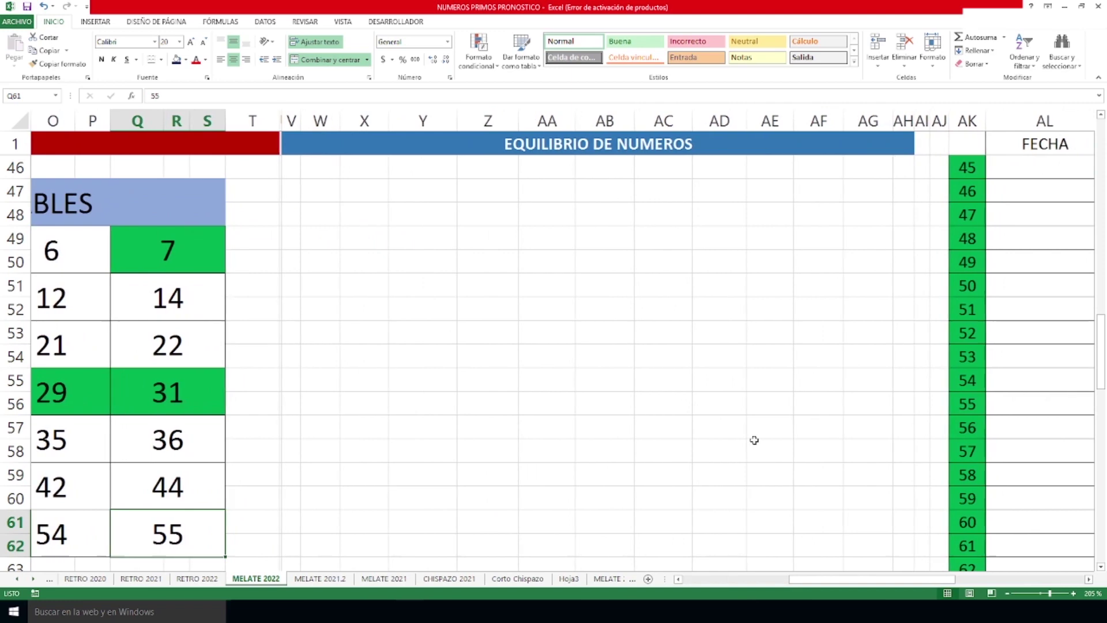
scroll(754, 440, down, 5)
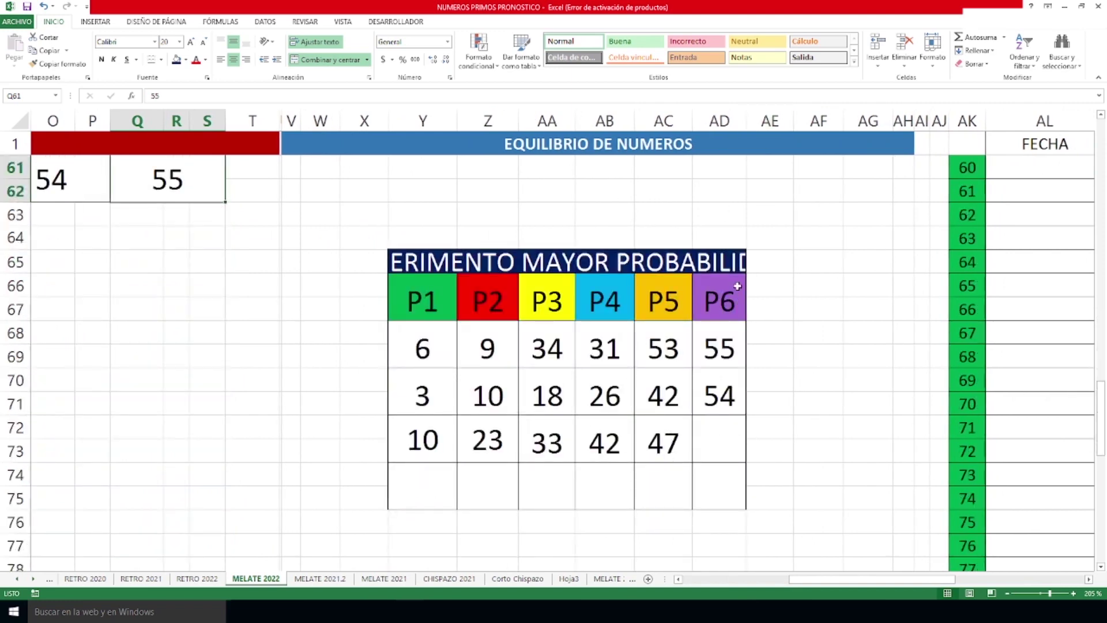
click(615, 260)
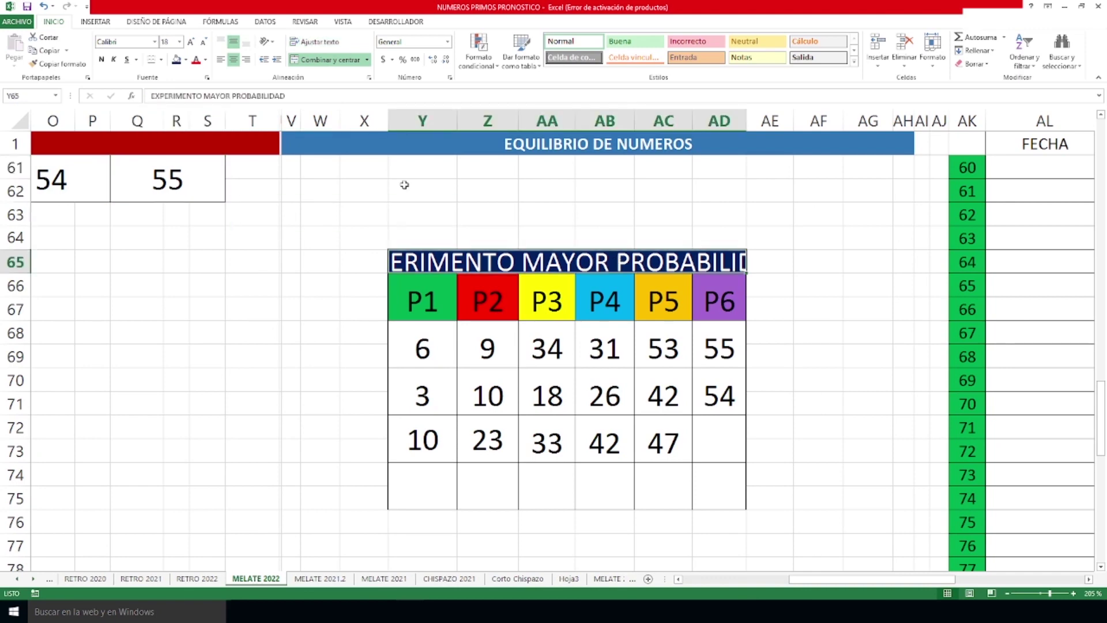
click(204, 42)
click(204, 41)
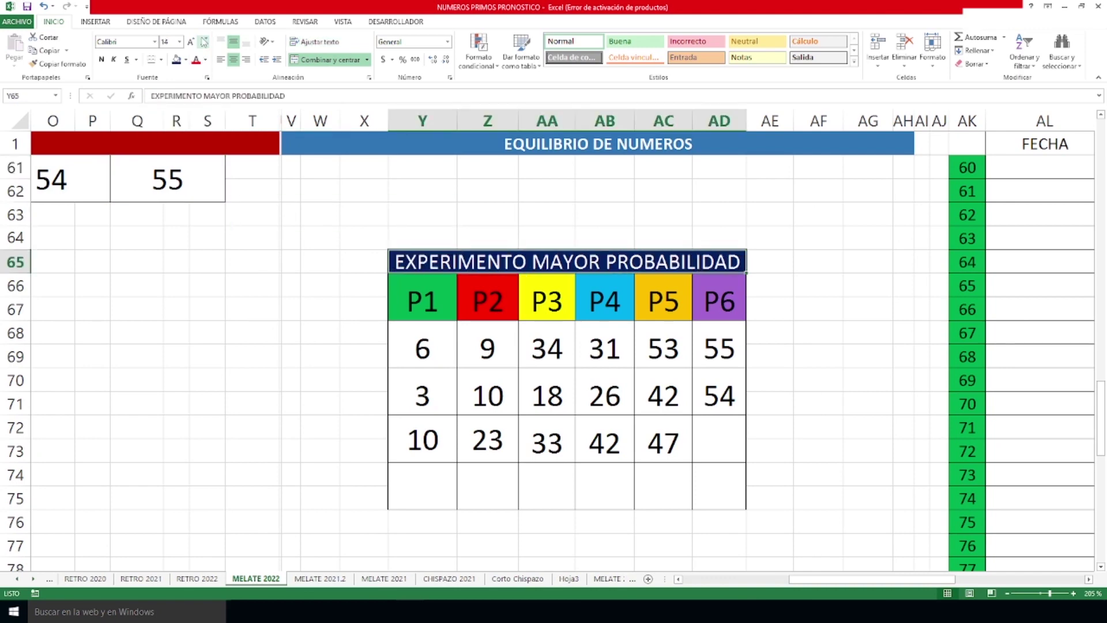
click(805, 309)
mouse_move(456, 126)
mouse_down()
mouse_move(441, 129)
mouse_move(448, 135)
mouse_up()
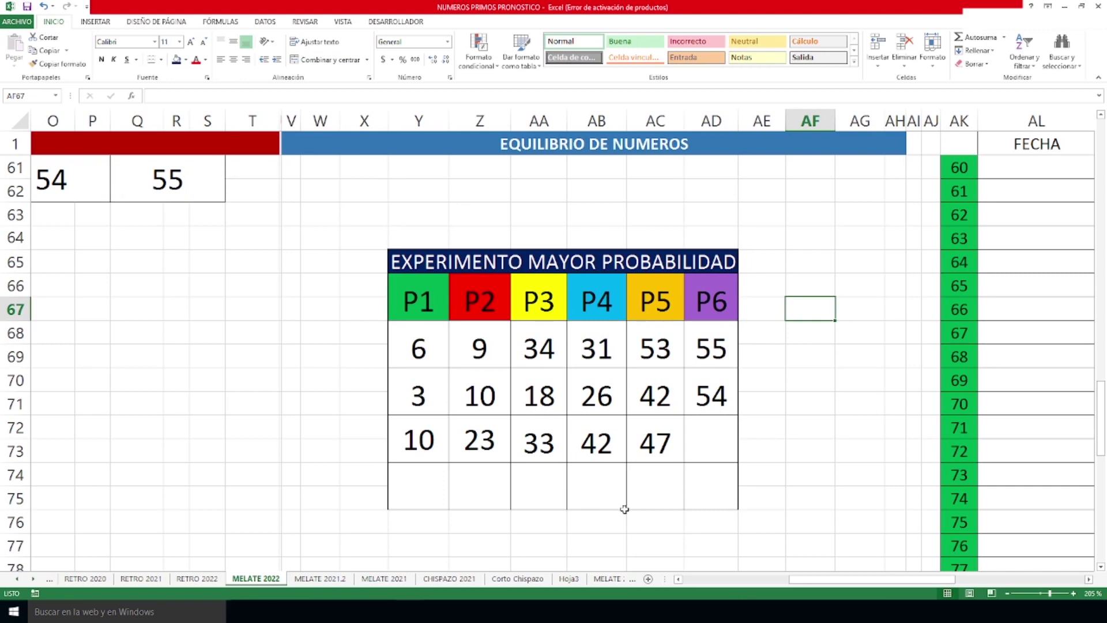
Review the candidate numbers under P1 and P2 in the EXPERIMENTO MAYOR PROBABILIDAD table
drag(421, 353, 430, 432)
click(716, 453)
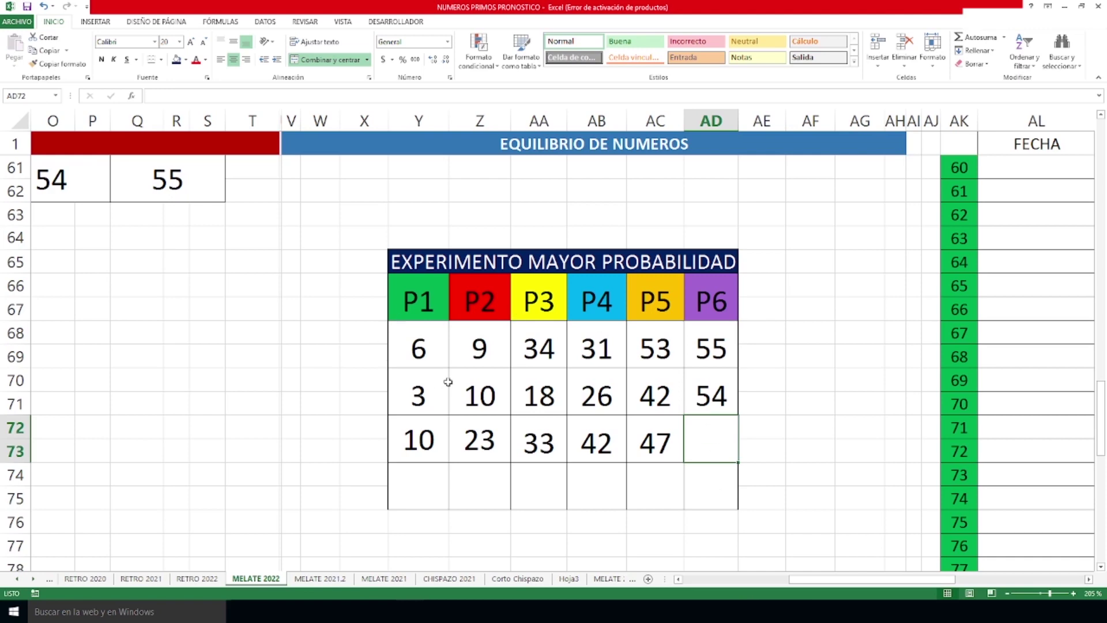
click(430, 350)
click(416, 386)
click(427, 439)
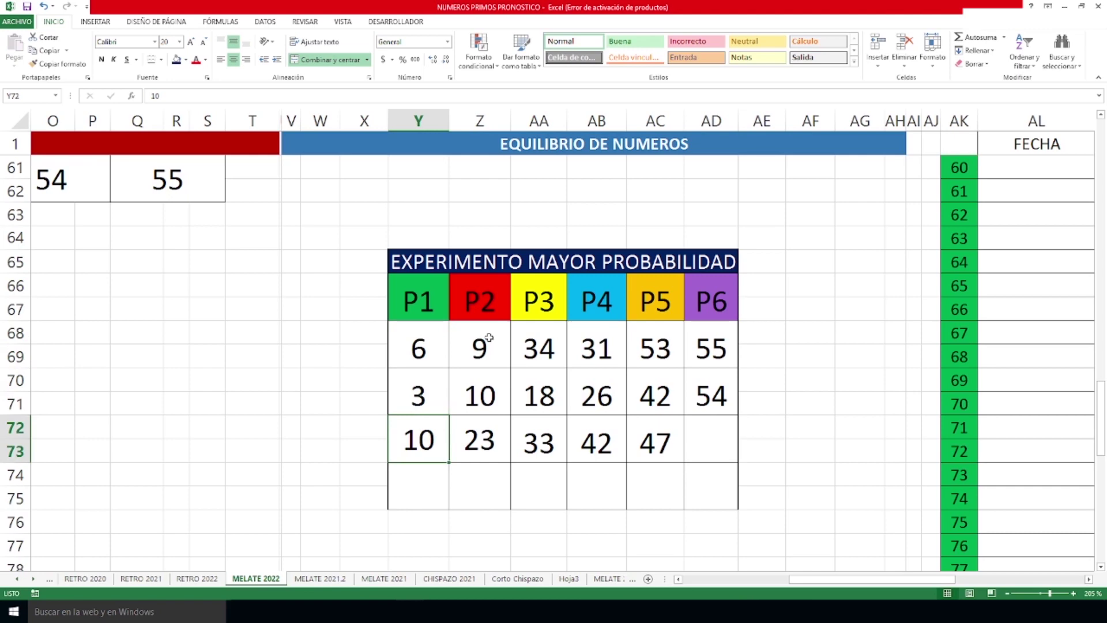
click(482, 351)
click(480, 396)
click(480, 440)
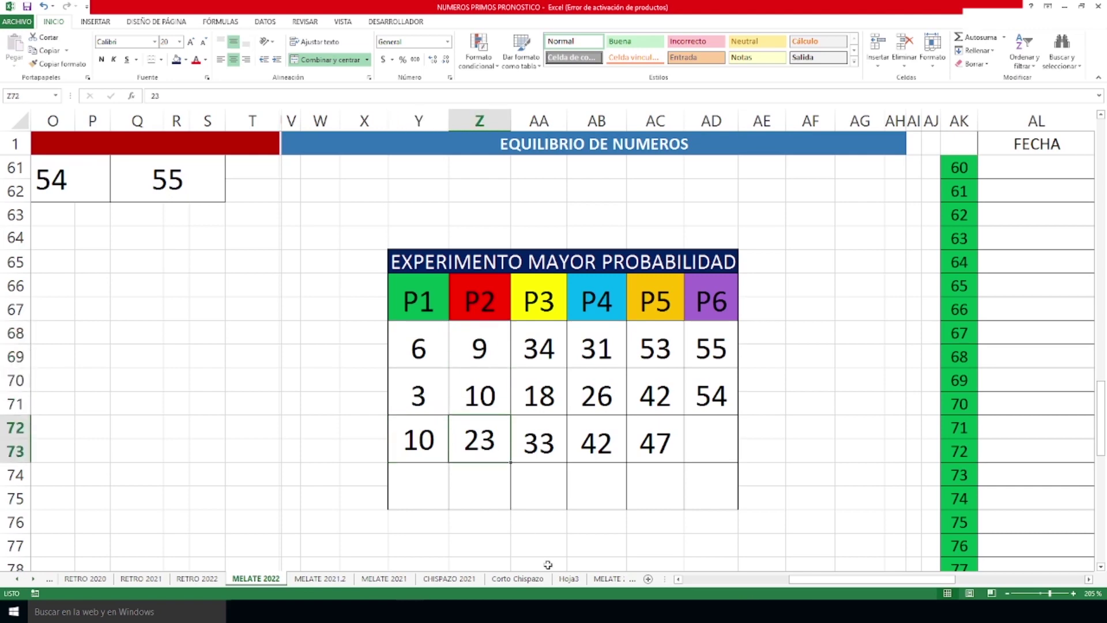
Go through the candidate numbers under P3, P4, P5 and P6 in the experiment table
click(554, 353)
click(551, 391)
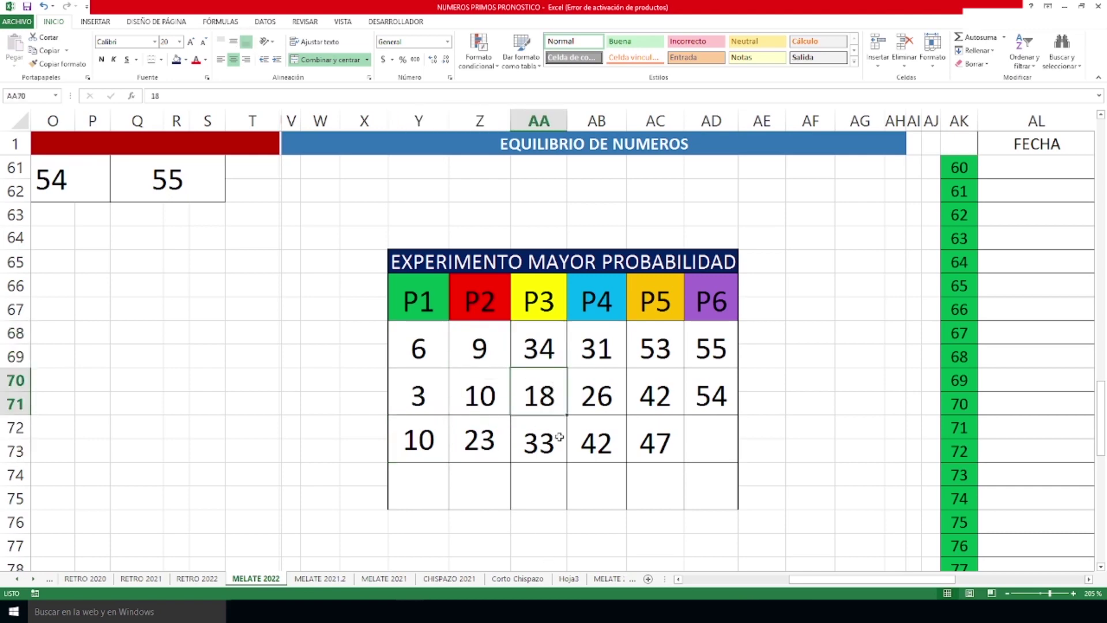
click(557, 442)
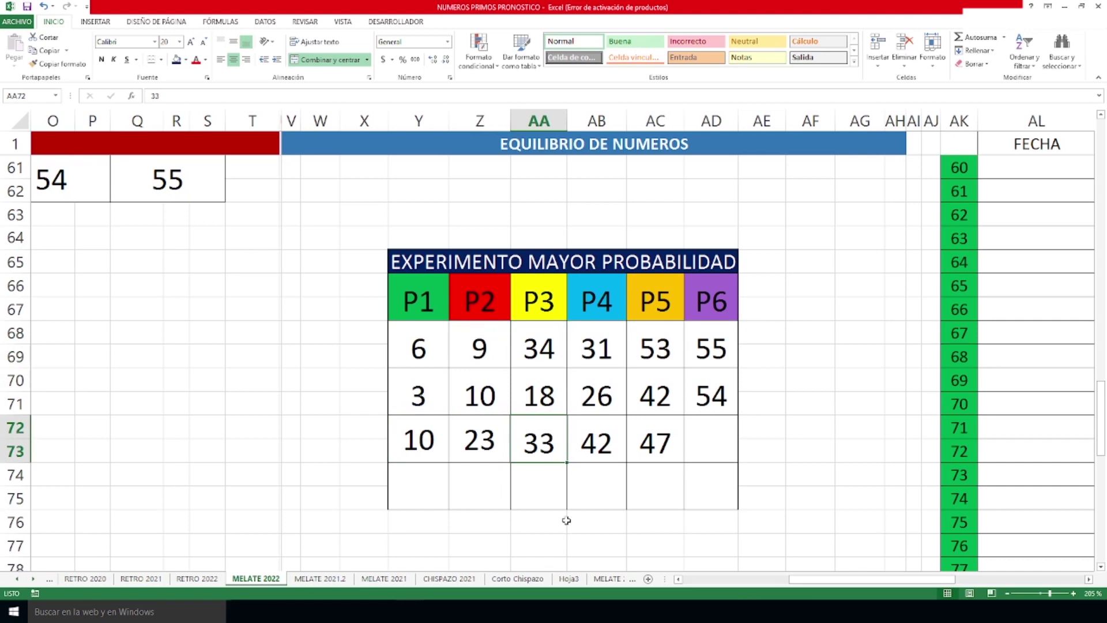
click(597, 353)
click(598, 395)
click(611, 447)
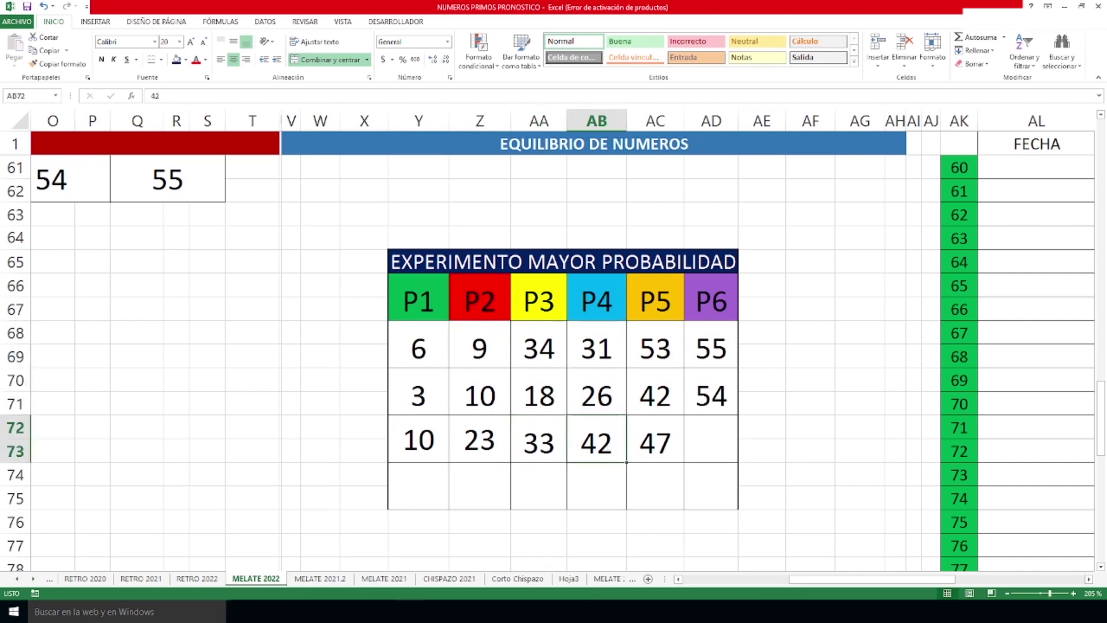
click(660, 352)
click(674, 404)
click(671, 441)
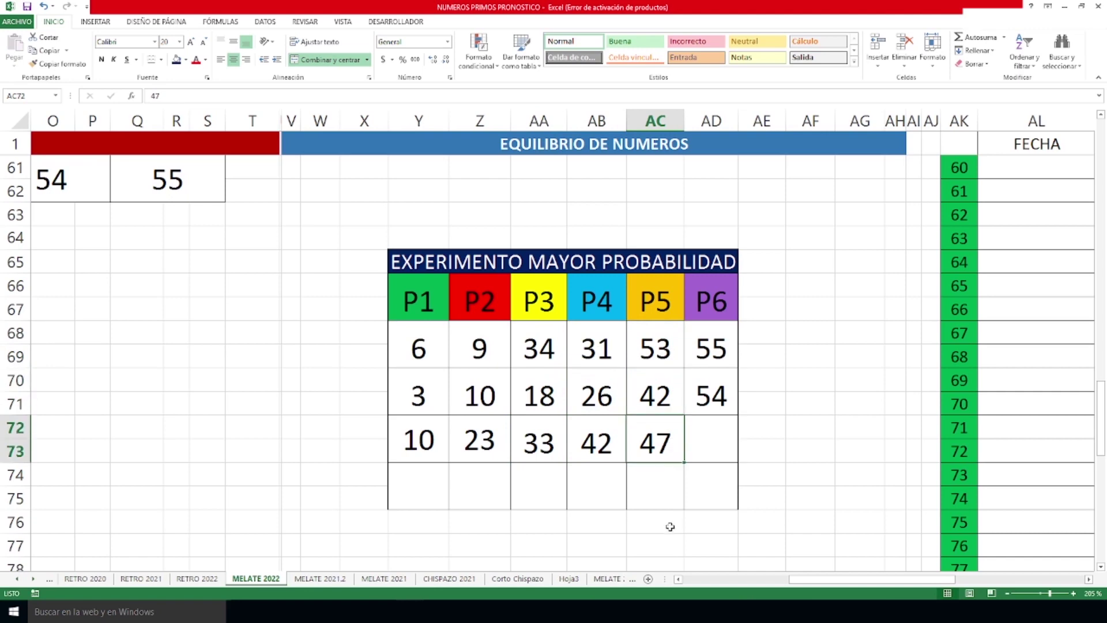
click(714, 352)
click(714, 394)
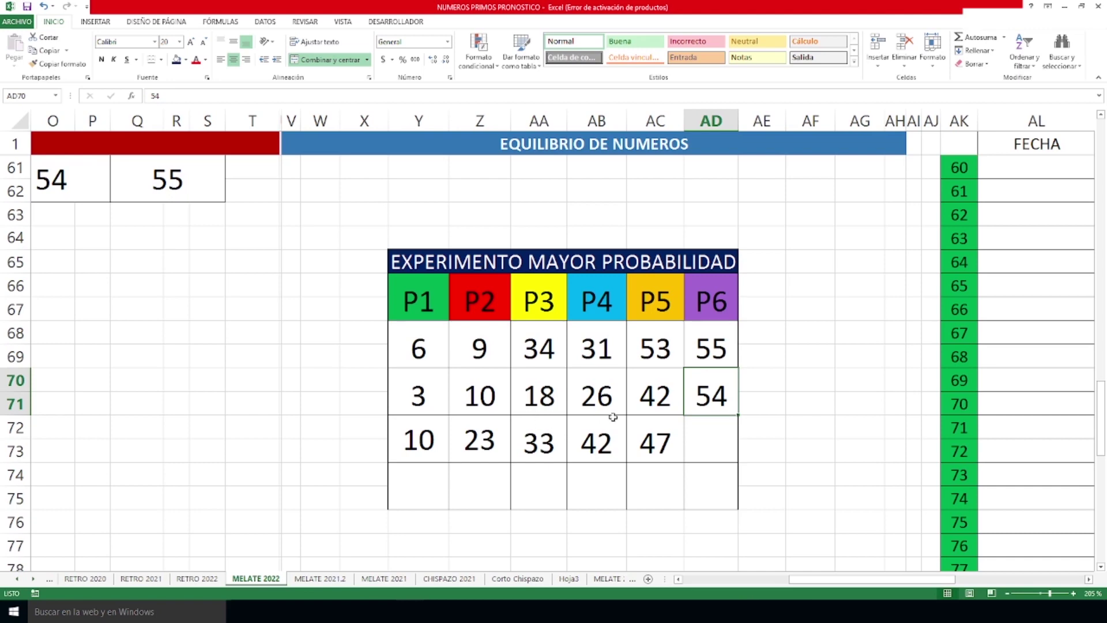
Compare the P4 candidate 26 with the P3 candidates 34, 18 and 33 in the experiment table
click(605, 397)
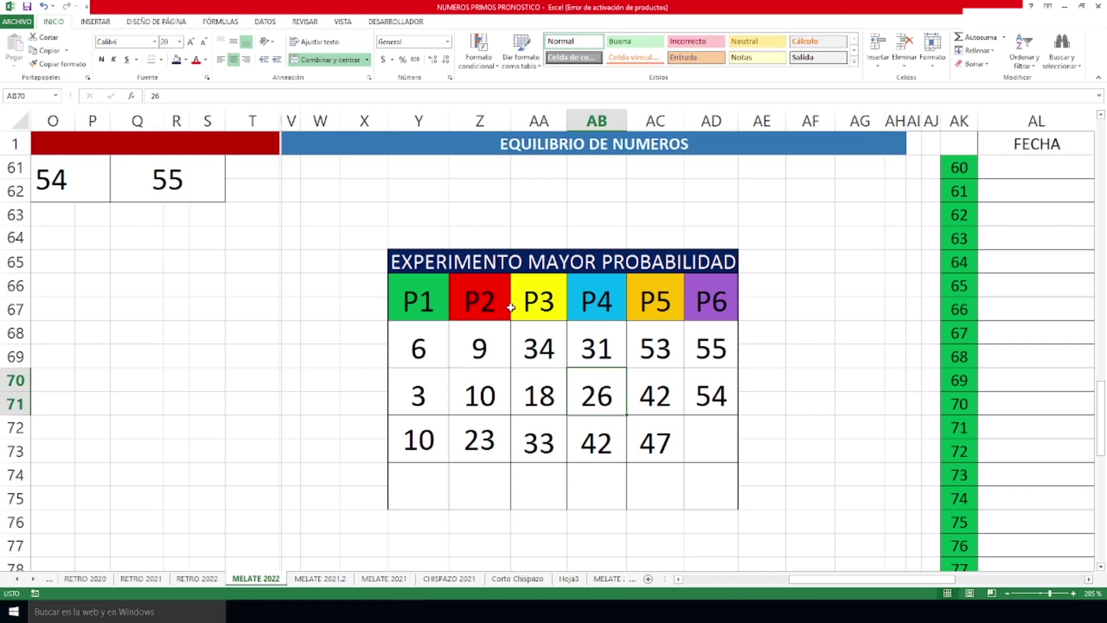
click(542, 355)
click(545, 446)
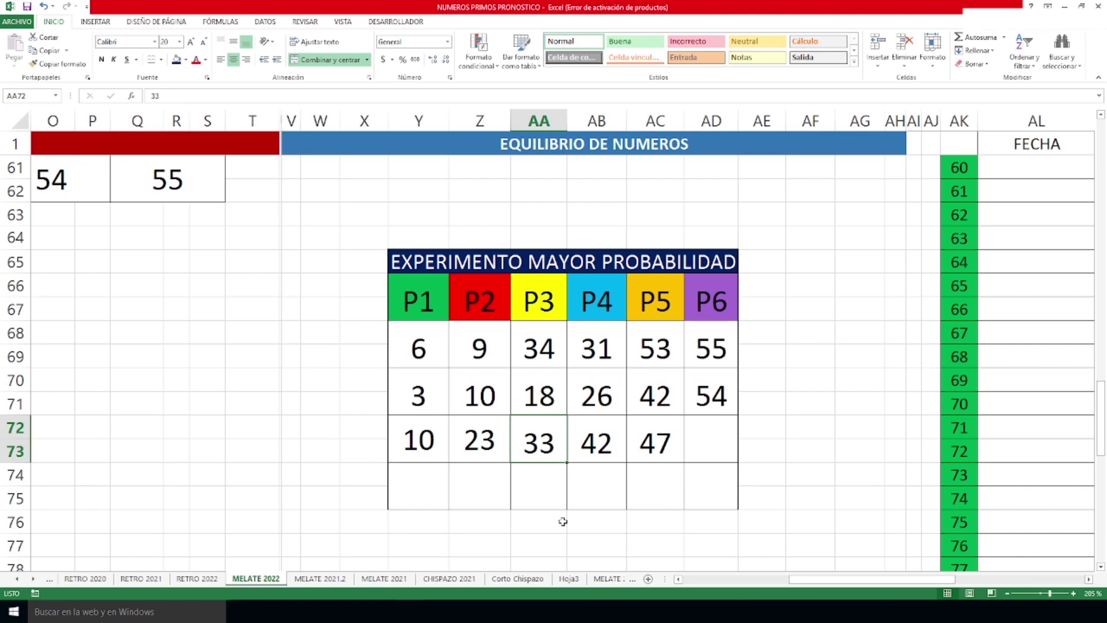
click(558, 343)
click(542, 444)
click(593, 395)
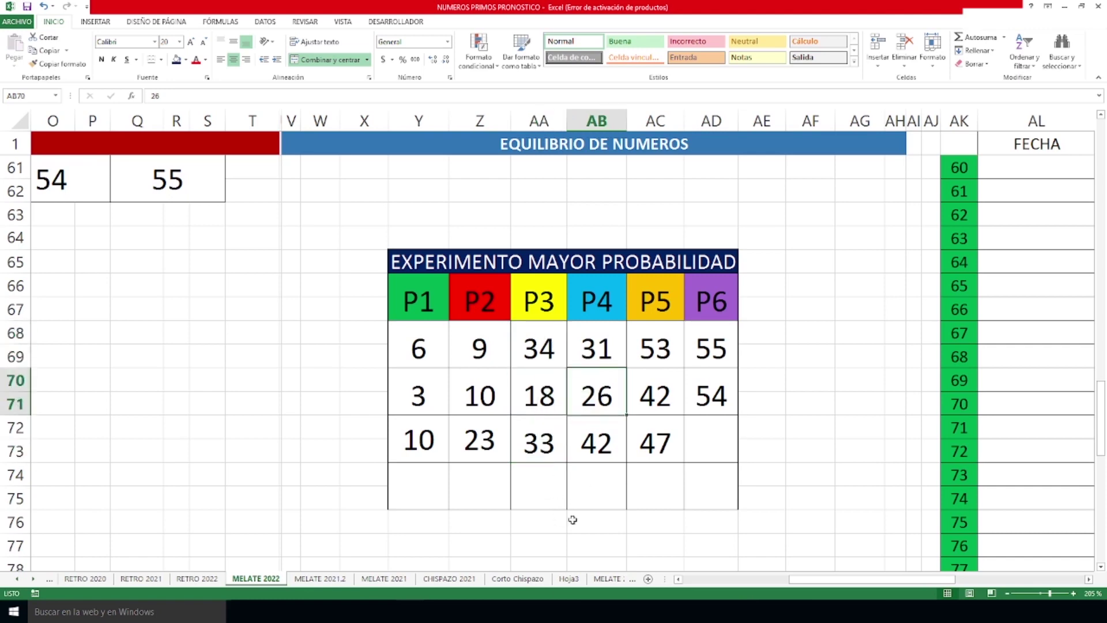
click(542, 393)
click(543, 342)
click(541, 445)
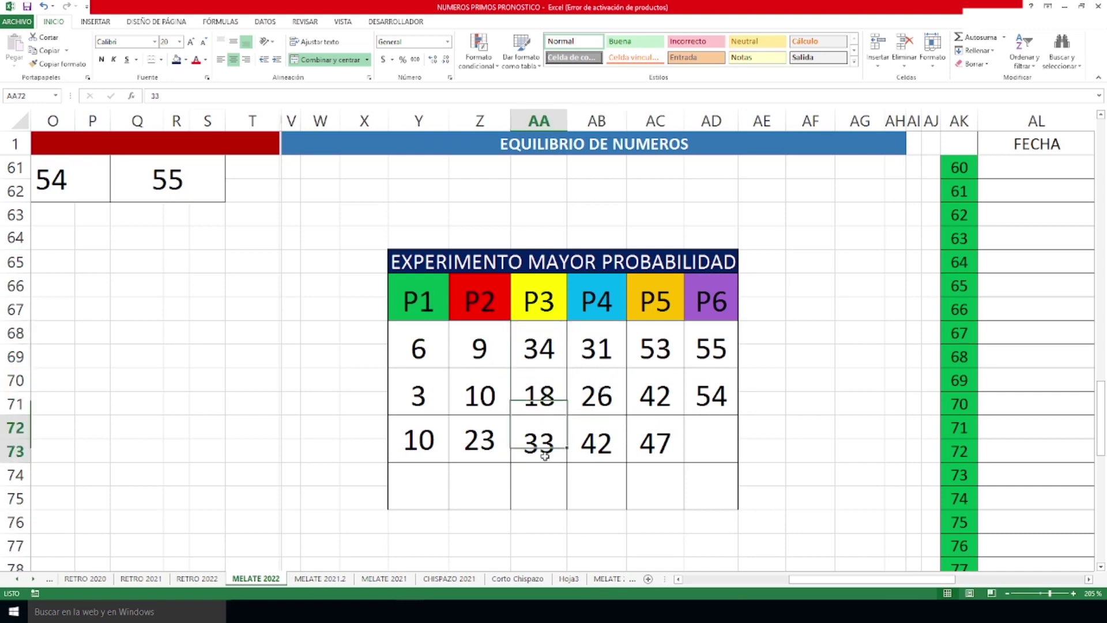
click(619, 395)
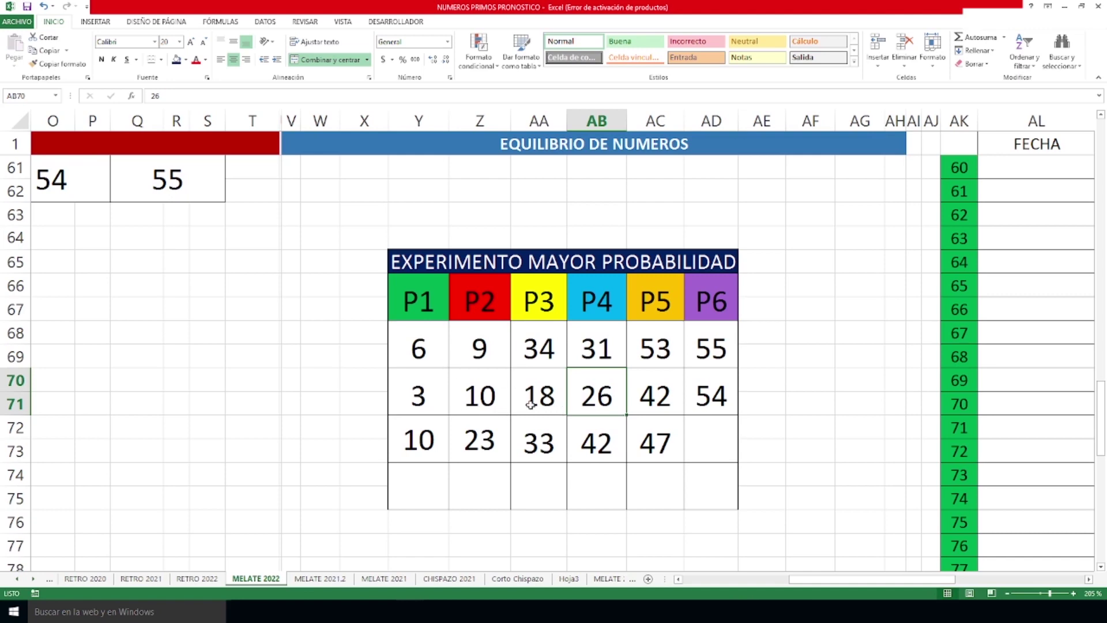
Recheck the candidate rows from P1 to P6 as a group, including 54 and the empty third cell under P6
drag(429, 362, 676, 457)
click(707, 398)
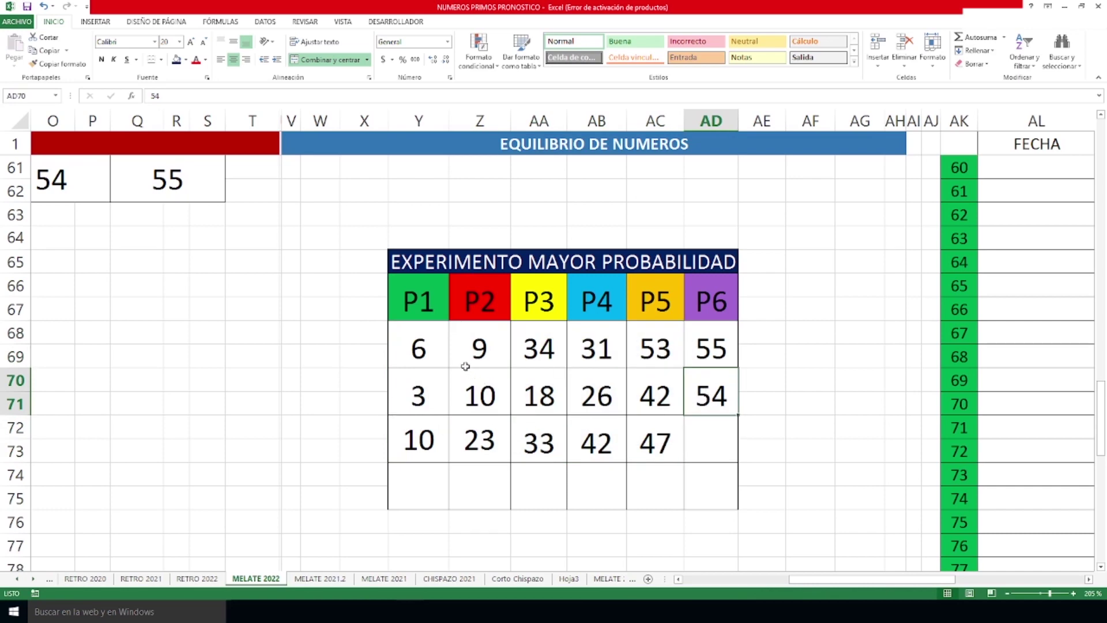
drag(437, 351, 686, 421)
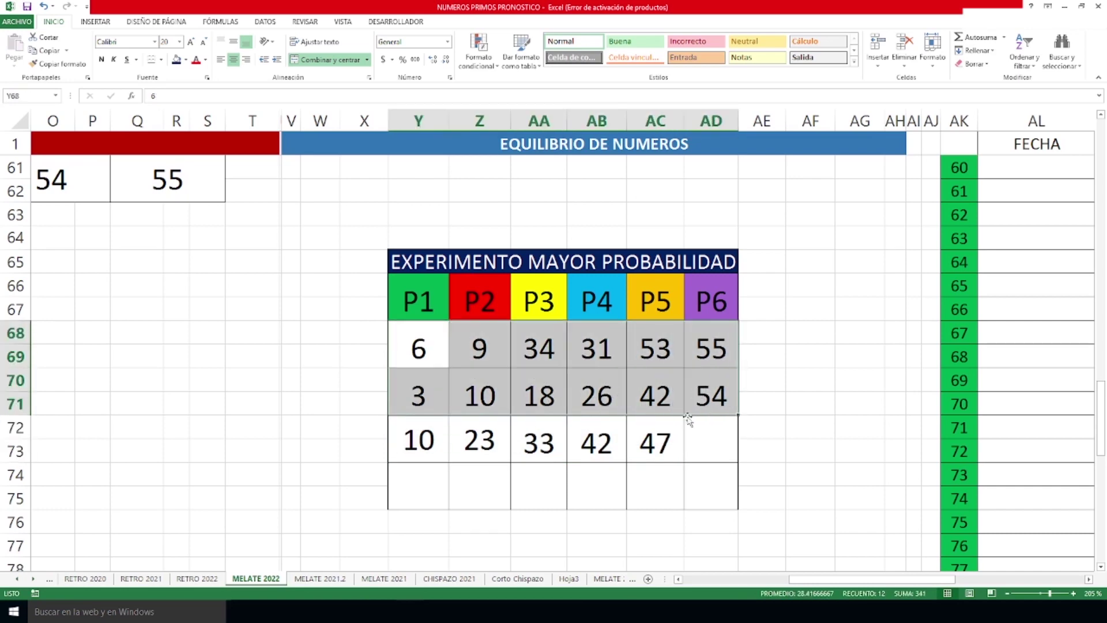
click(650, 441)
click(715, 440)
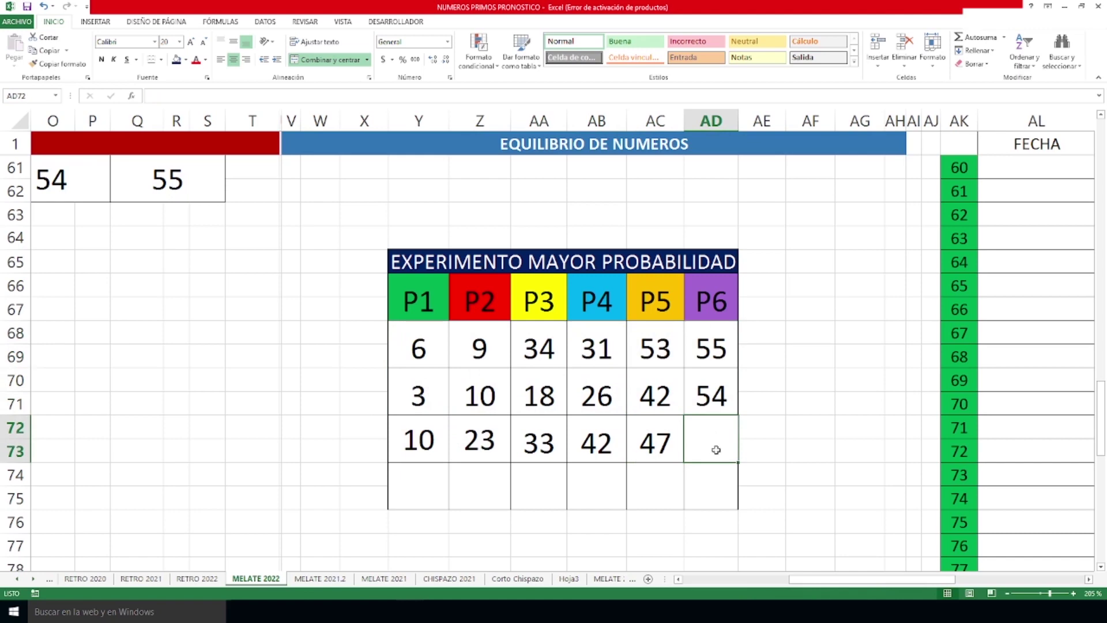
Go back over the primes and composites section, from the numbers to avoid up to the Sorteo 6/56 combinations table
scroll(715, 449, up, 6)
drag(951, 580, 848, 579)
scroll(703, 529, up, 4)
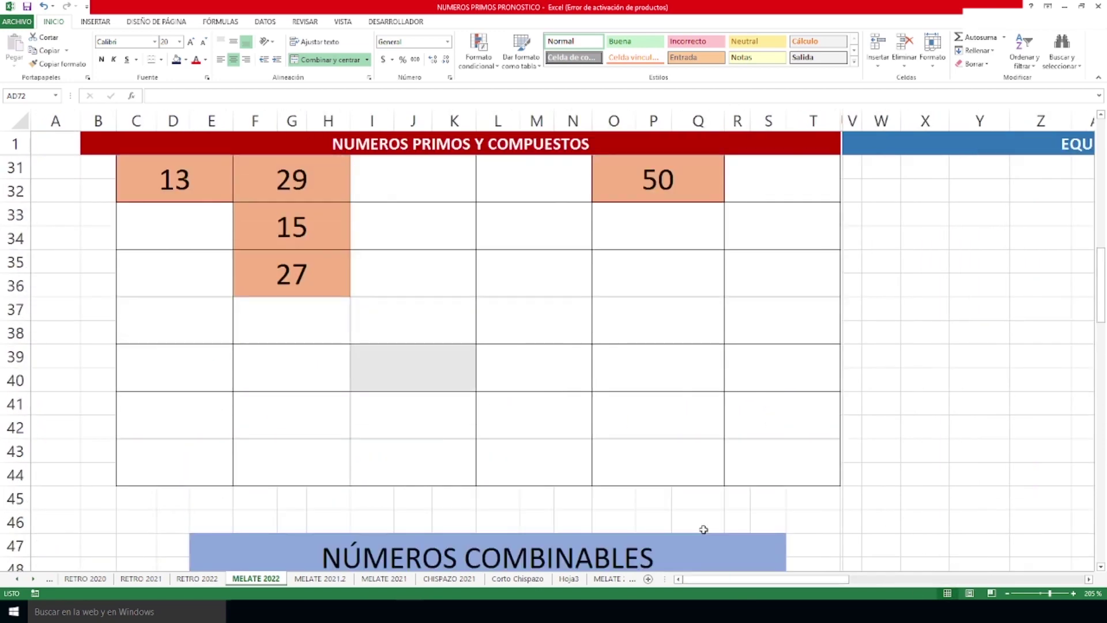
scroll(703, 529, up, 9)
scroll(704, 529, down, 3)
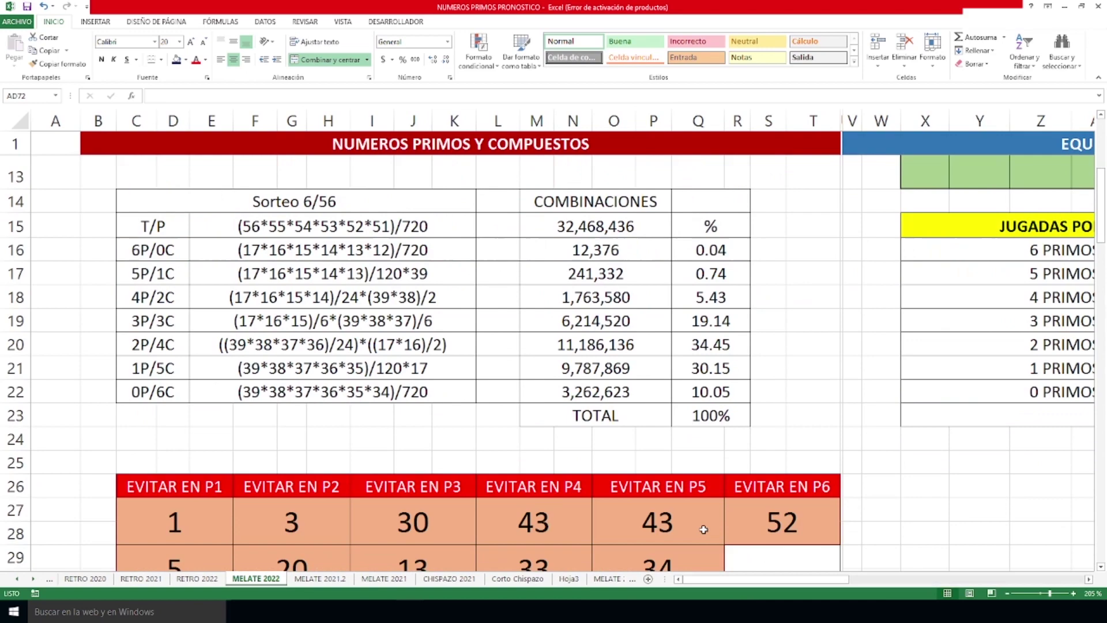
Review the draw history from 3601 to 3620 with its prime/composite breakdown, alongside the plays per 100 draws totals
scroll(703, 529, up, 2)
drag(718, 581, 922, 581)
scroll(887, 467, down, 2)
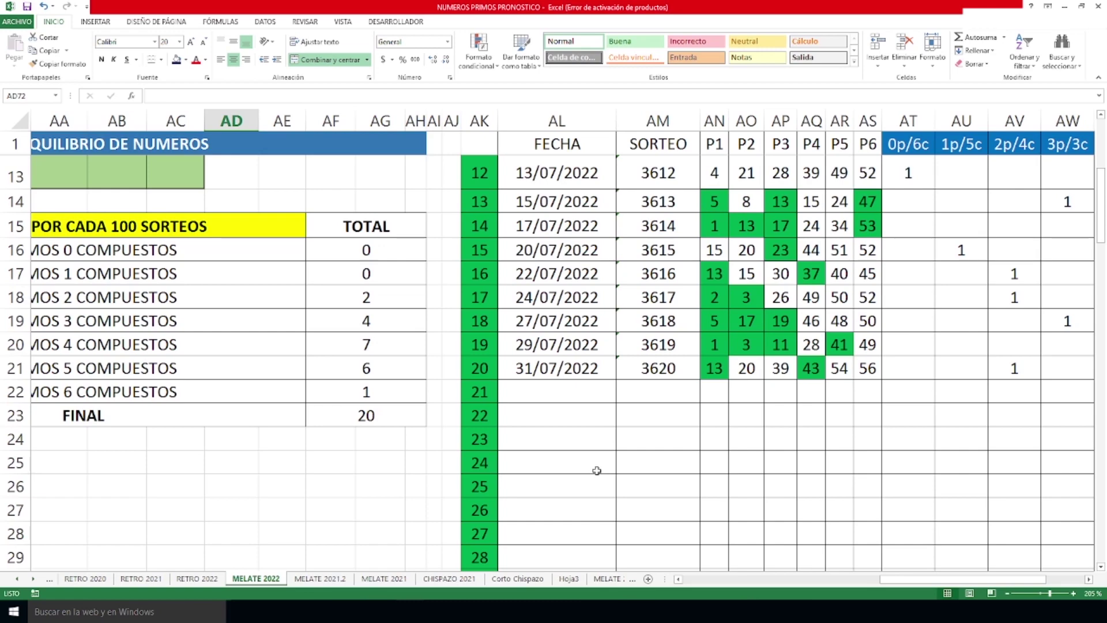
scroll(654, 465, up, 2)
scroll(877, 501, up, 2)
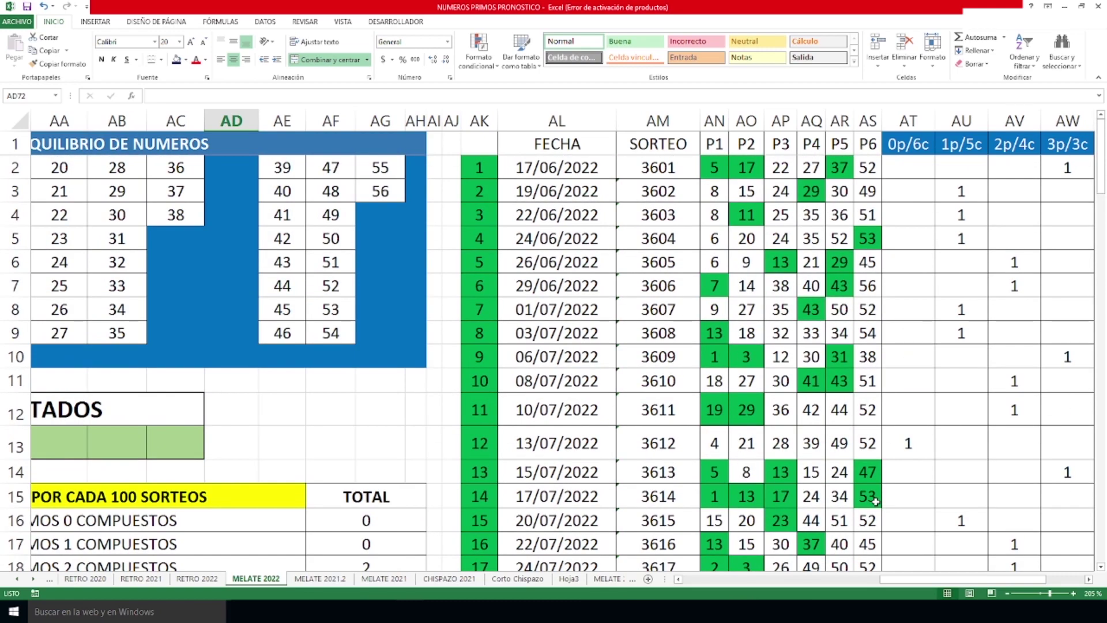
Zoom the sheet out to 160% and return to the primes and composites overview at its beginning
scroll(876, 502, down, 2)
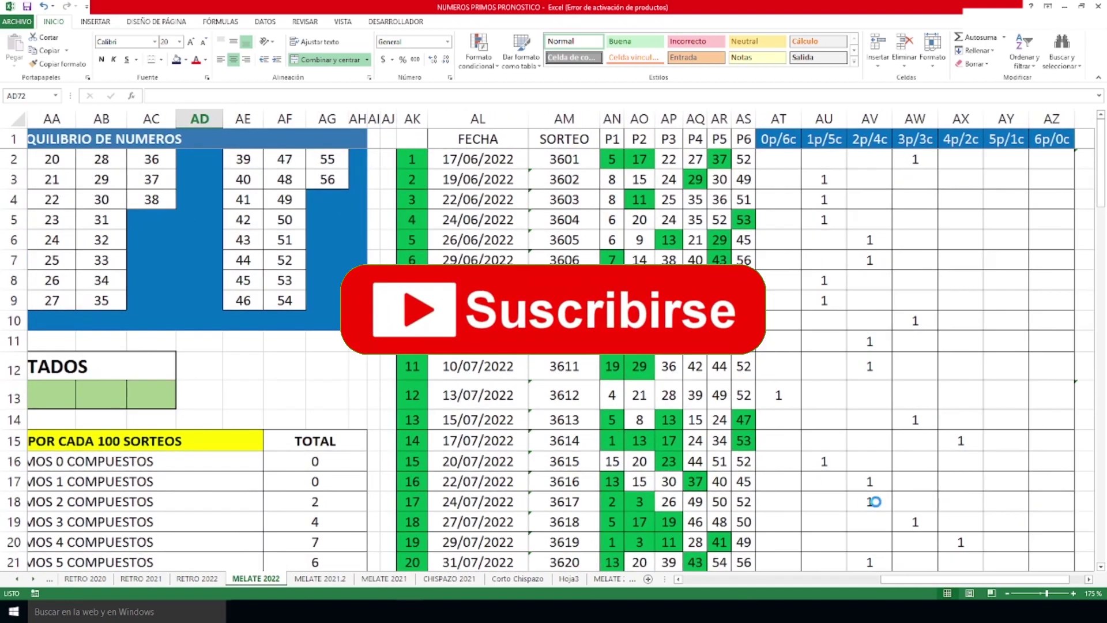
scroll(873, 501, down, 1)
drag(968, 584, 703, 589)
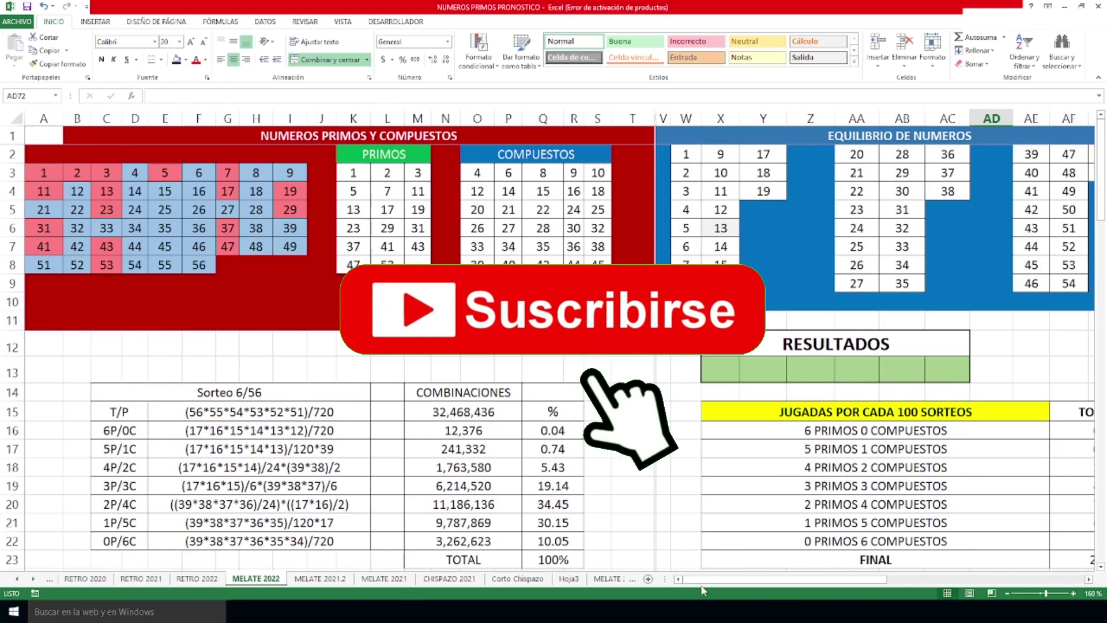